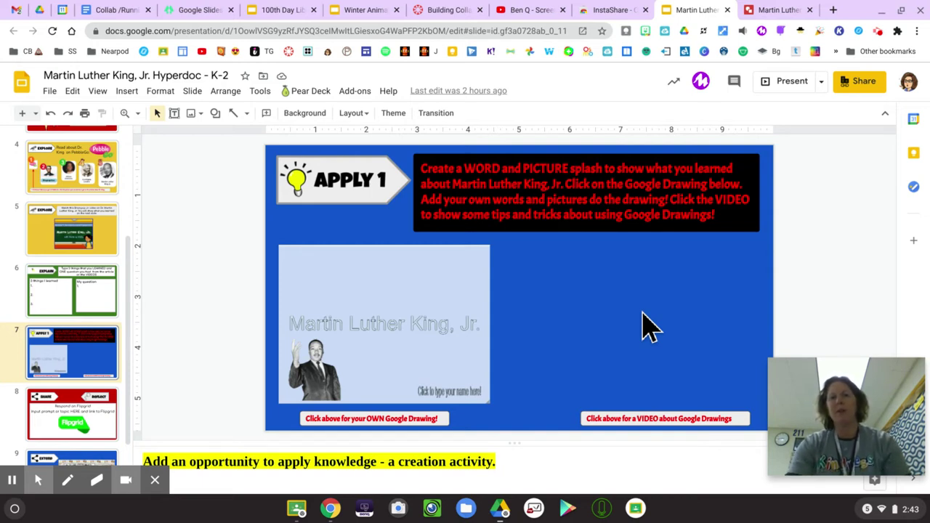
Step: Open the Martin Luther King, Jr. Word Splash drawing from the Apply 1 slide in a new tab
click(387, 317)
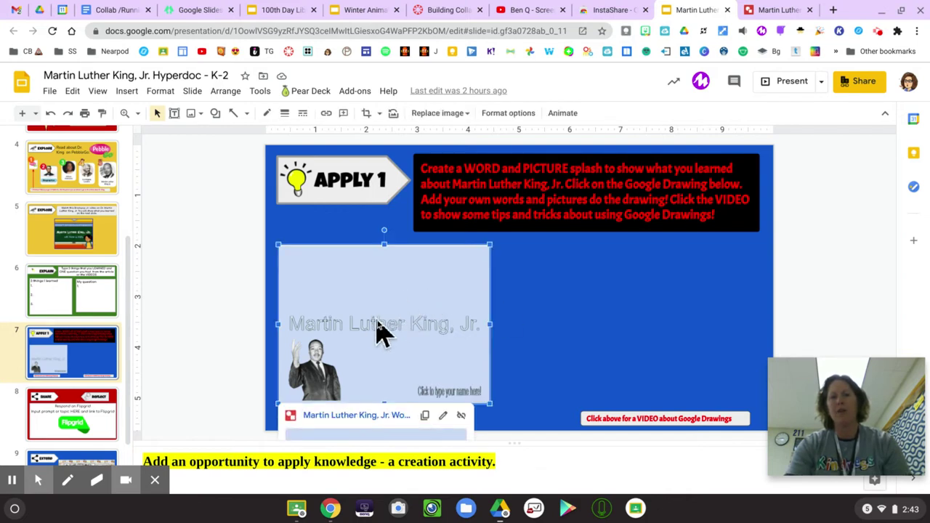
click(354, 416)
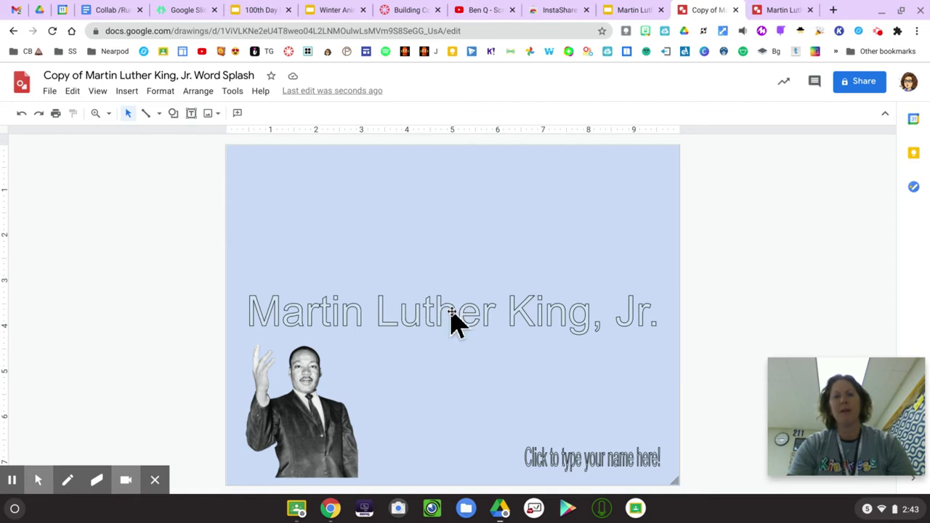
Step: Replace the 'Click to type your name here!' word art with the teacher's name
double_click(452, 314)
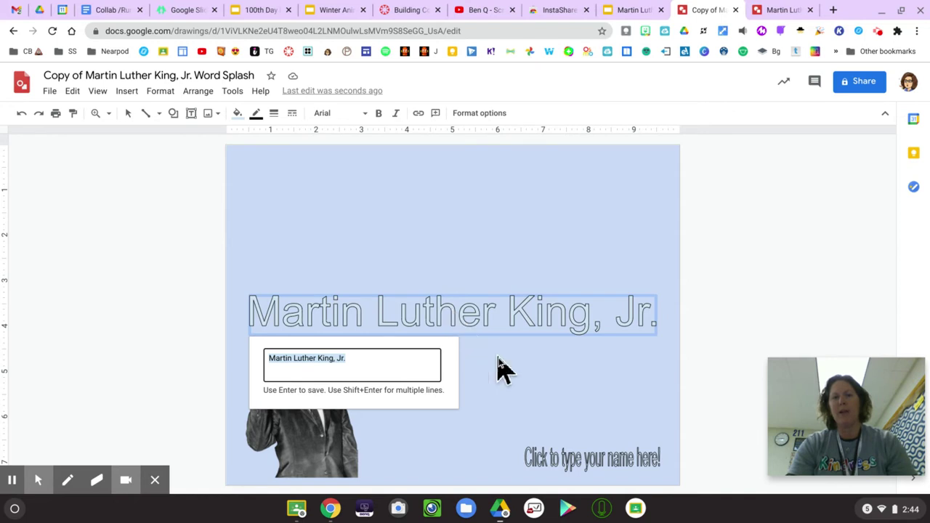
click(577, 459)
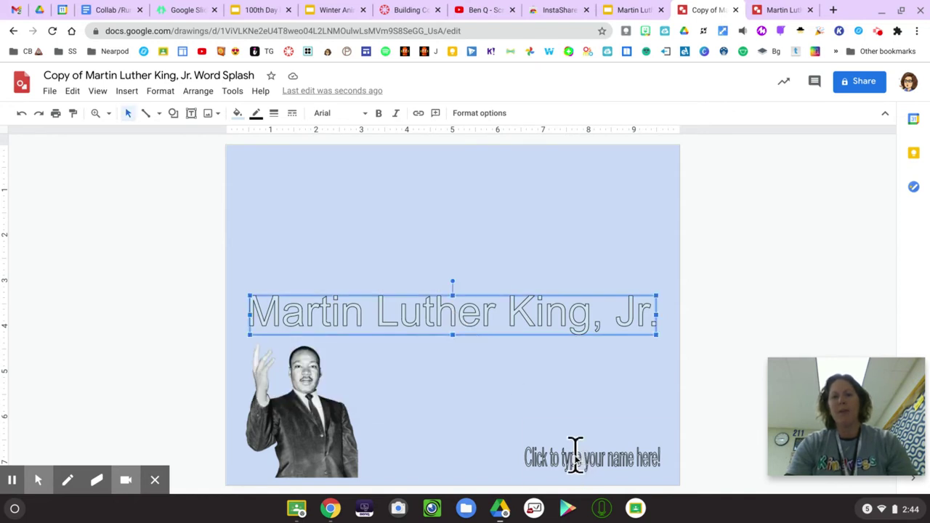
double_click(576, 458)
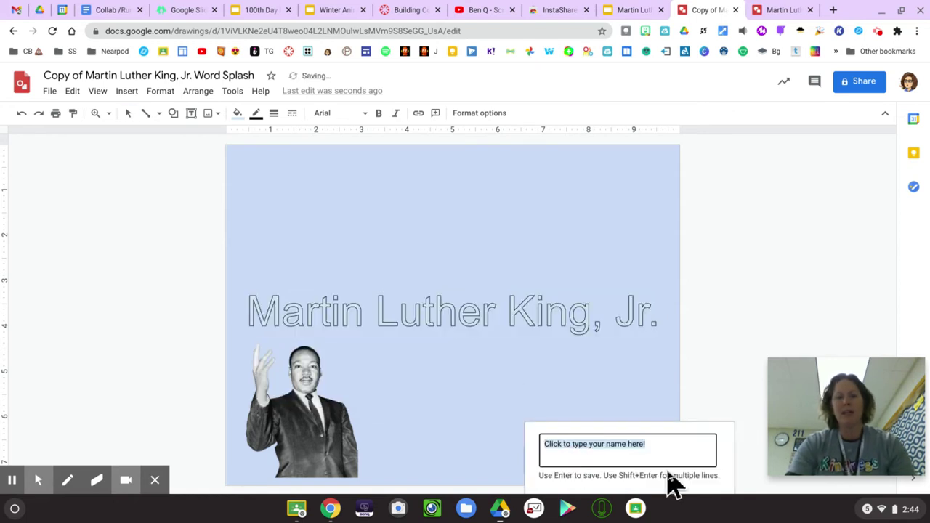
text(Mr)
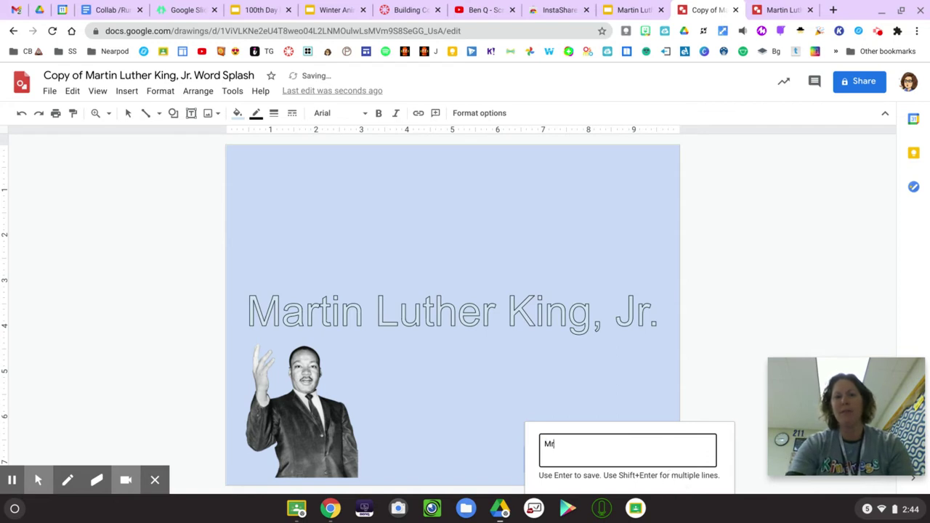
text(s. Monigal)
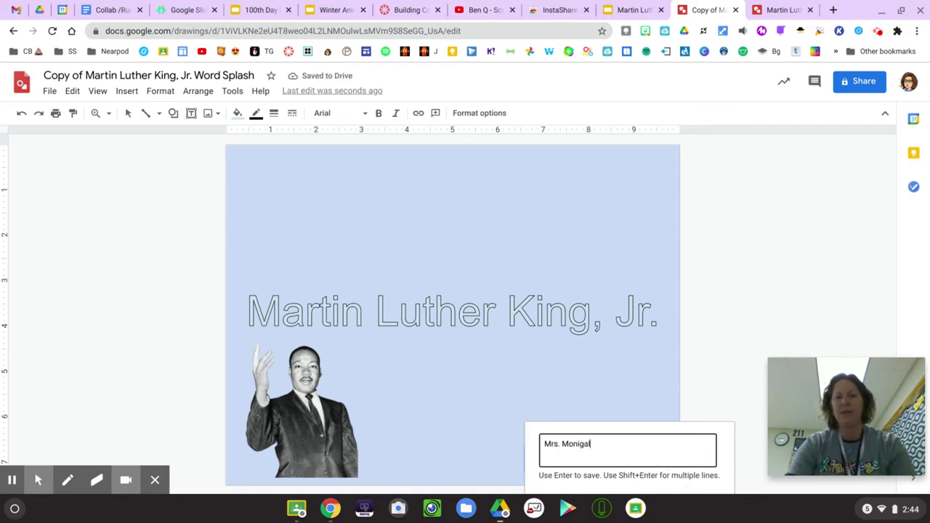
key(Return)
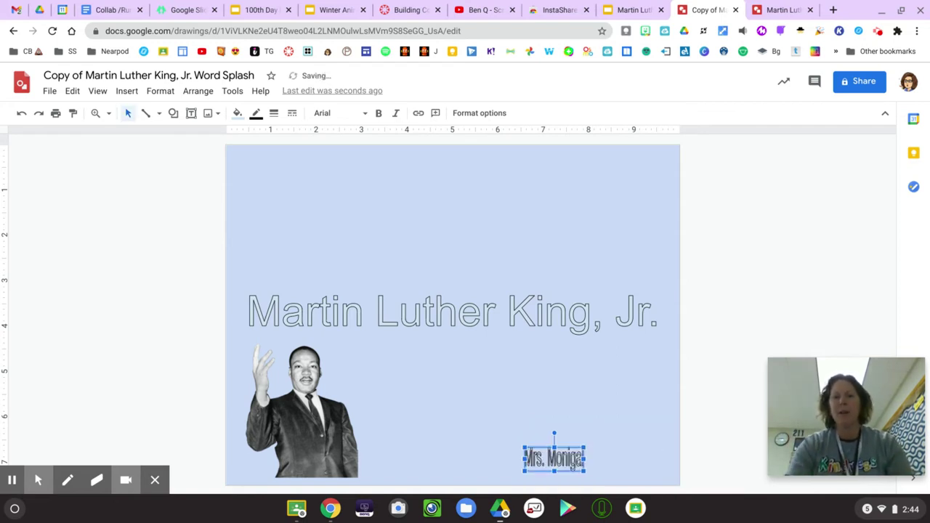
Step: Move the name word art to the bottom right and enlarge it beside King's photo
click(587, 451)
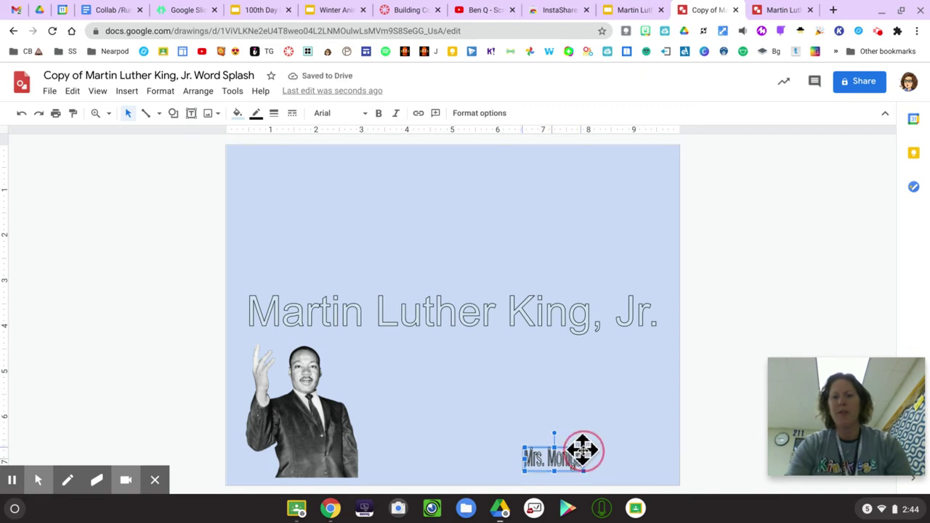
drag(586, 451, 624, 447)
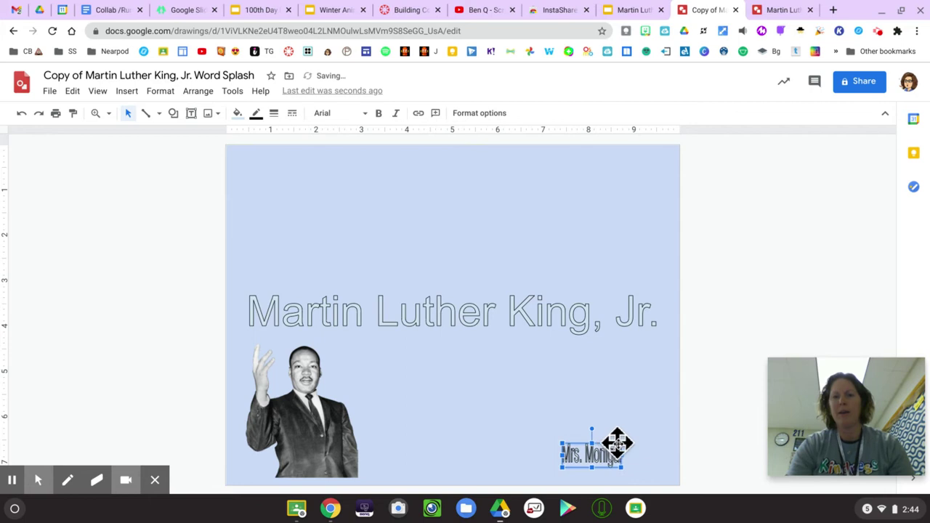
drag(622, 443, 641, 420)
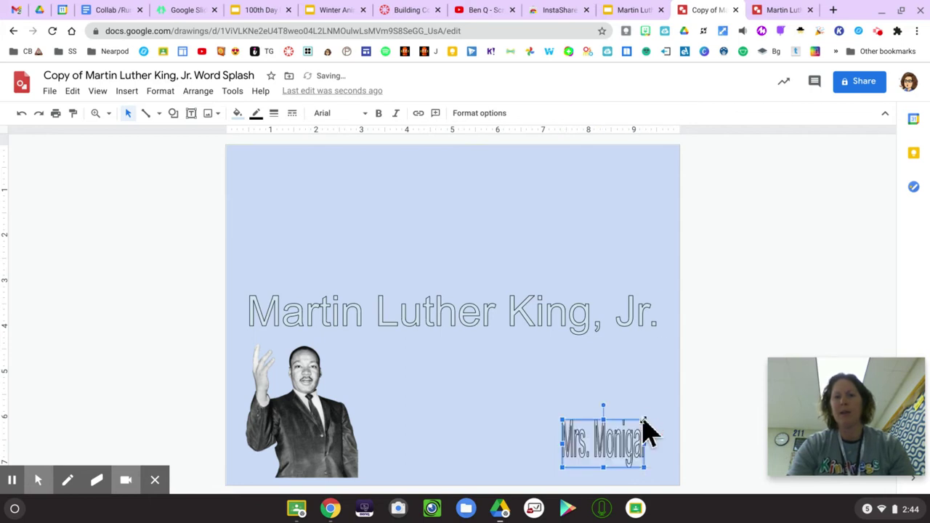
drag(558, 423, 540, 423)
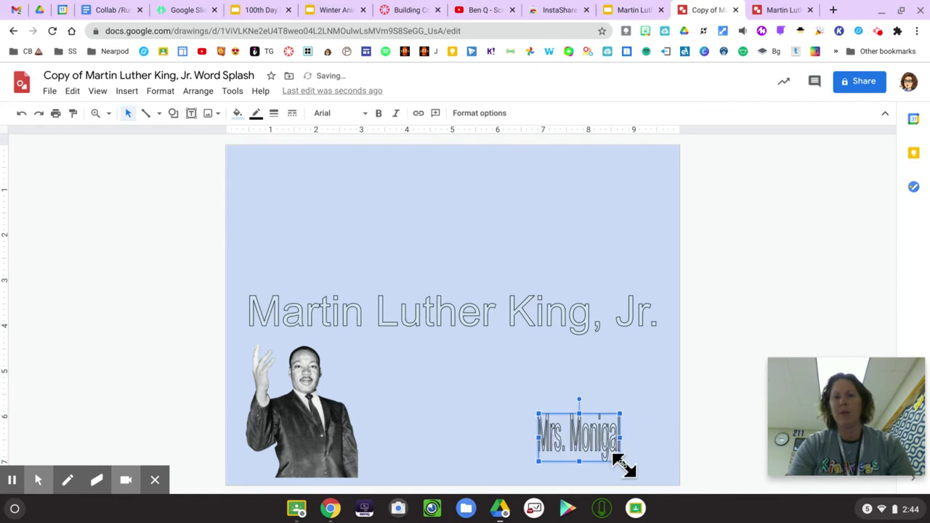
drag(621, 462, 649, 468)
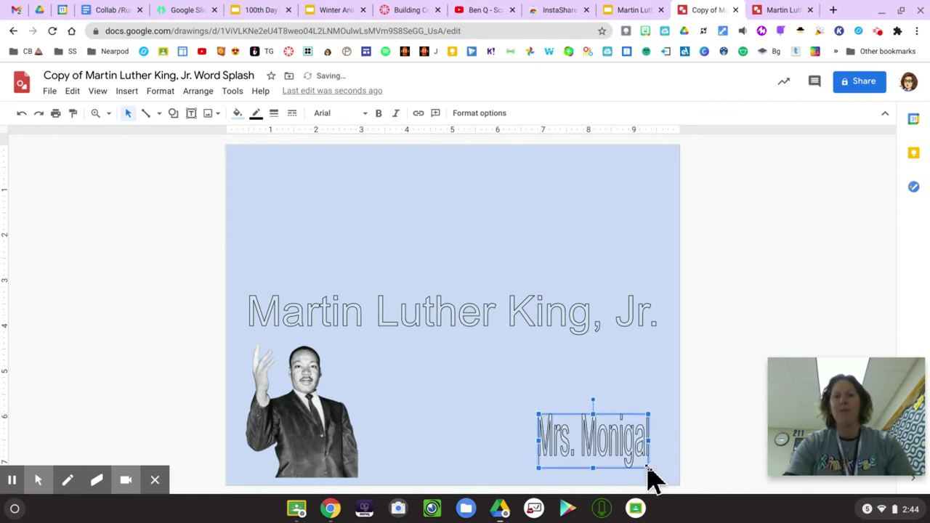
Step: Give the title word art the Acme font, purple fill and a thicker outline
click(441, 318)
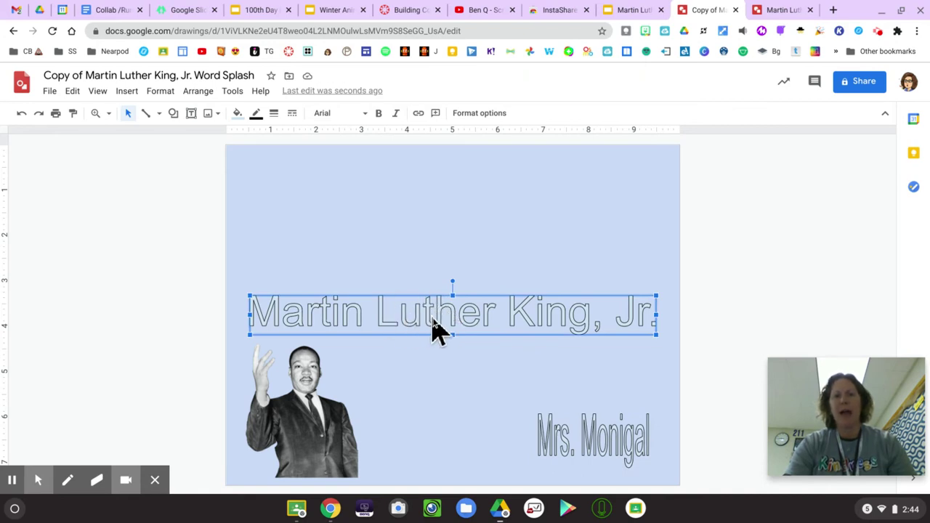
click(353, 115)
click(346, 186)
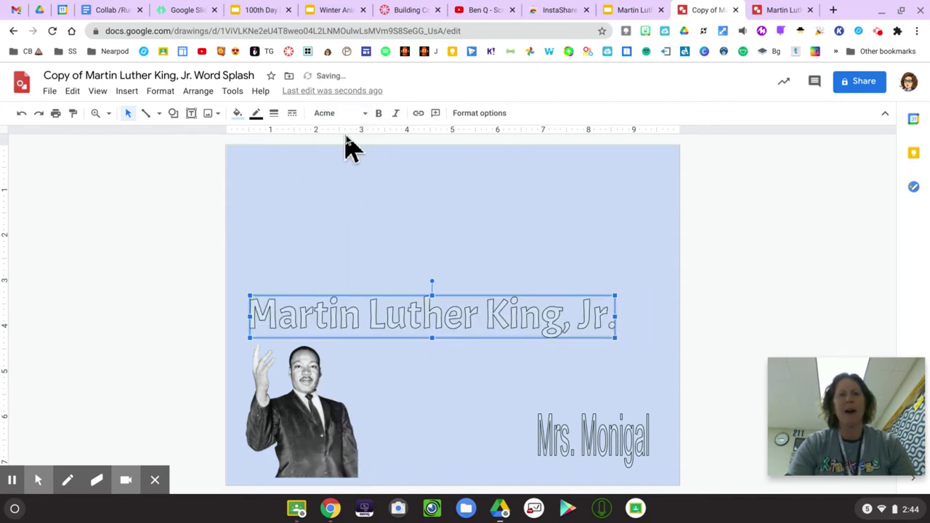
click(238, 115)
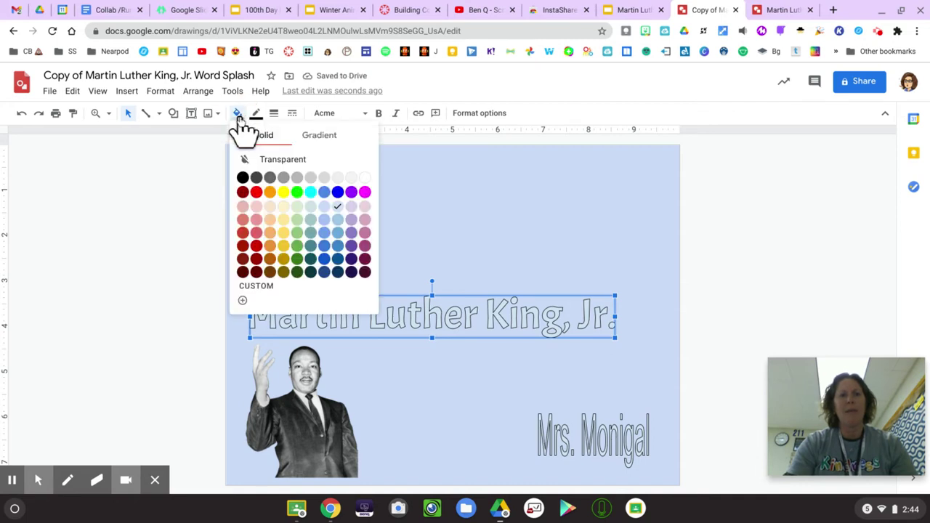
click(351, 192)
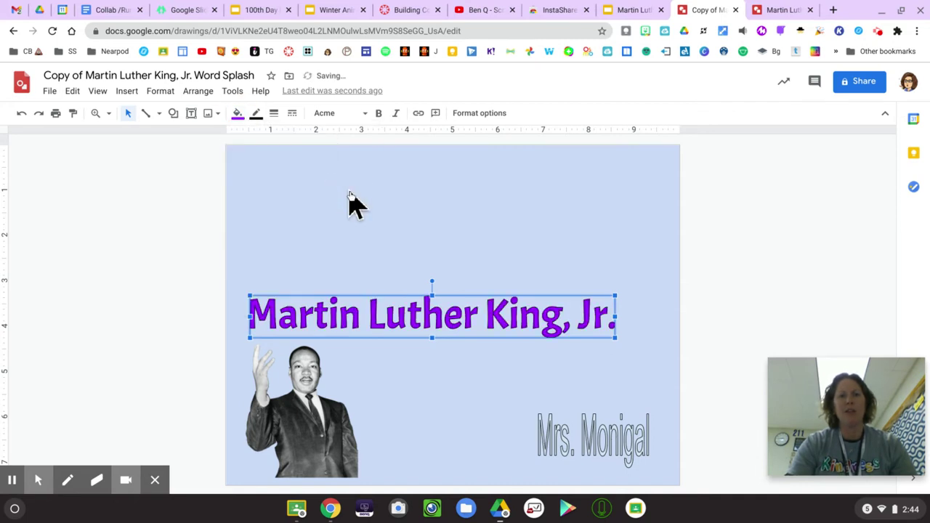
click(257, 116)
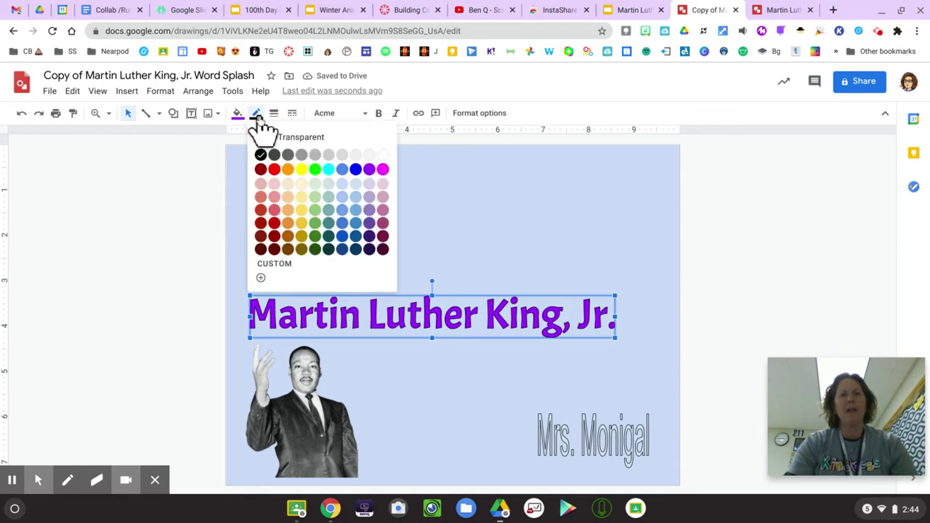
click(273, 115)
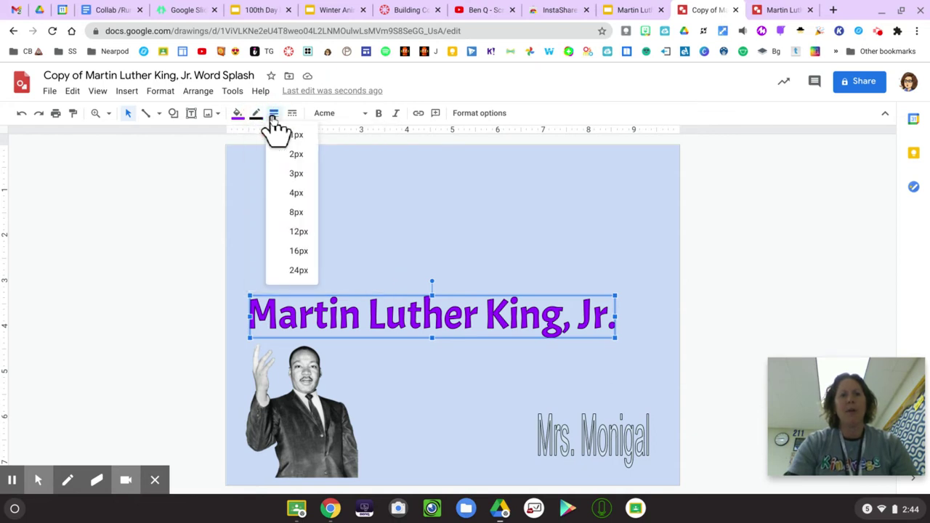
click(277, 132)
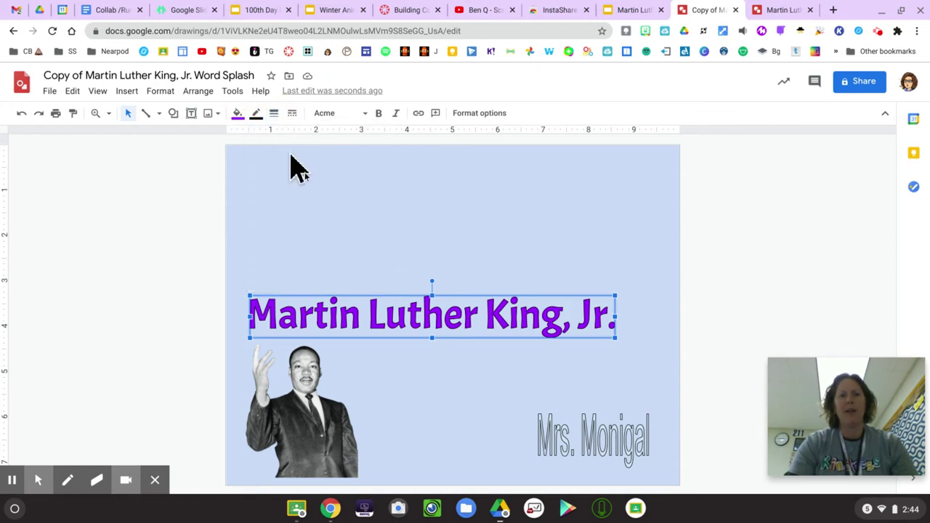
Step: Drag the Martin Luther King, Jr. title up to the top of the canvas
click(398, 296)
drag(399, 296, 414, 180)
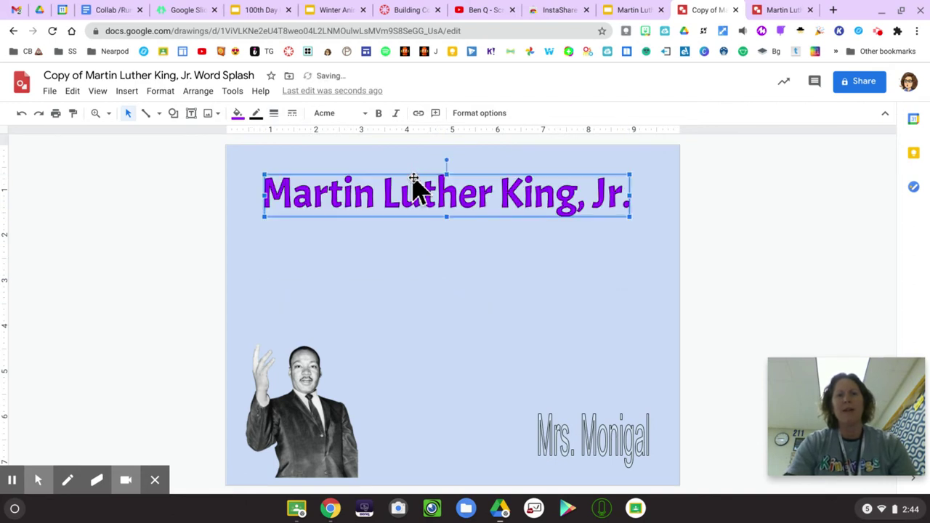
click(424, 280)
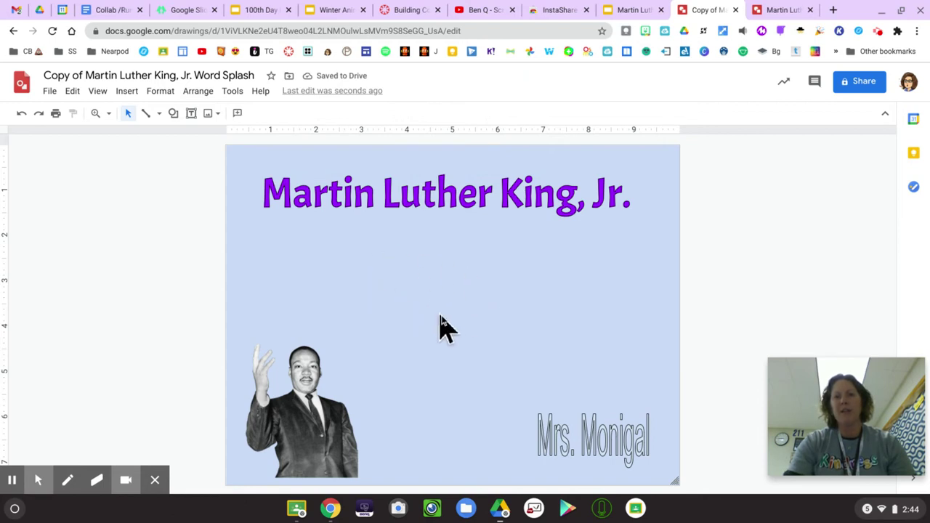
Step: Set the canvas background to the pink radial gradient that lightens toward the centre
right_click(442, 294)
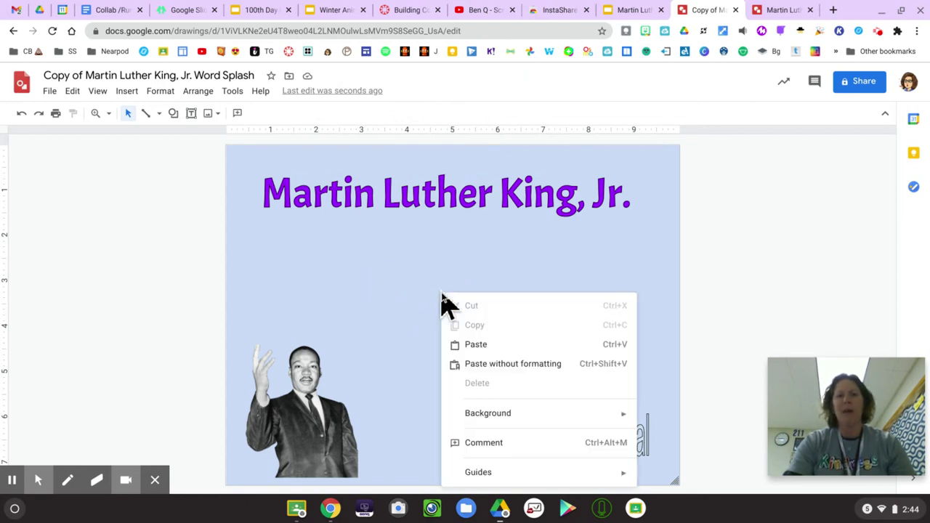
click(389, 295)
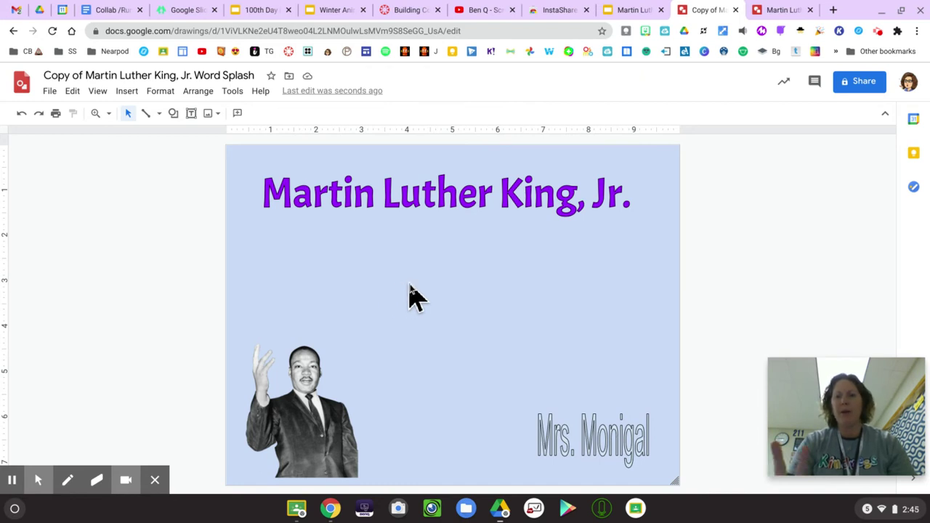
right_click(411, 295)
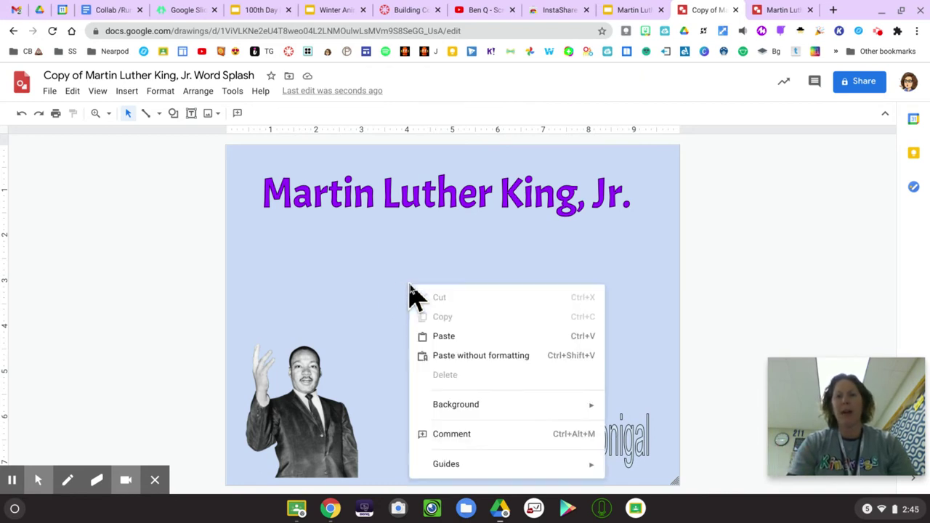
mouse_move(478, 407)
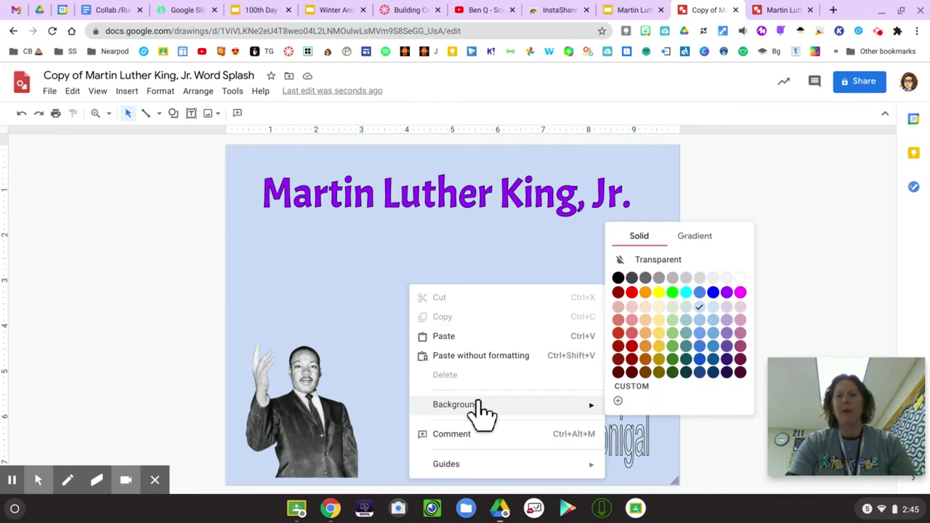
click(712, 237)
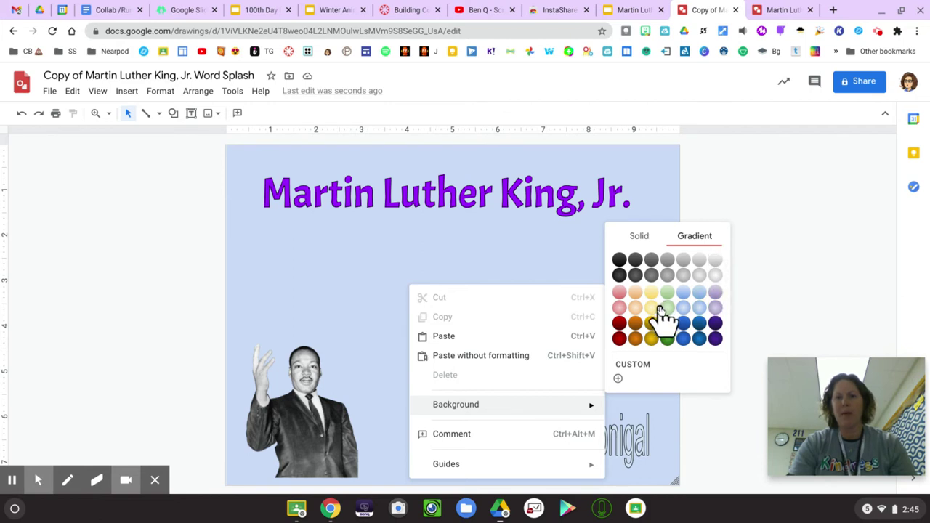
click(620, 308)
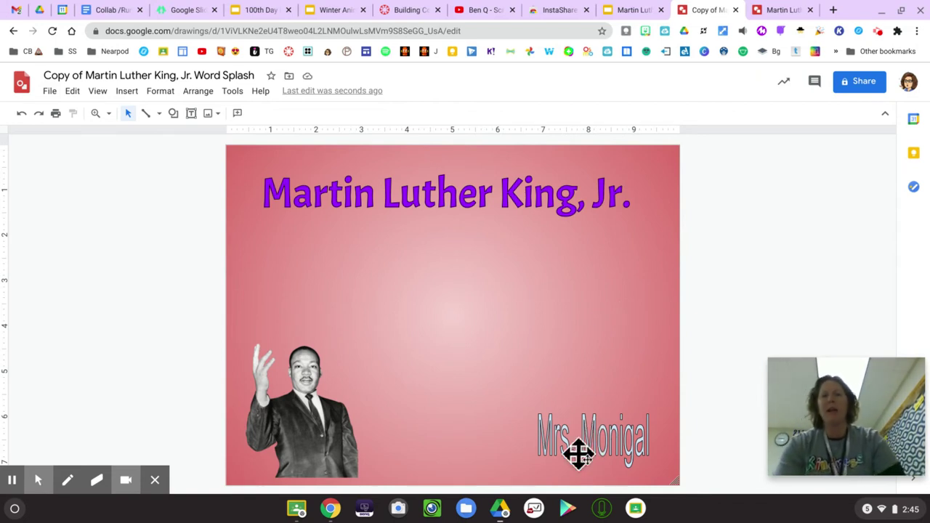
click(370, 196)
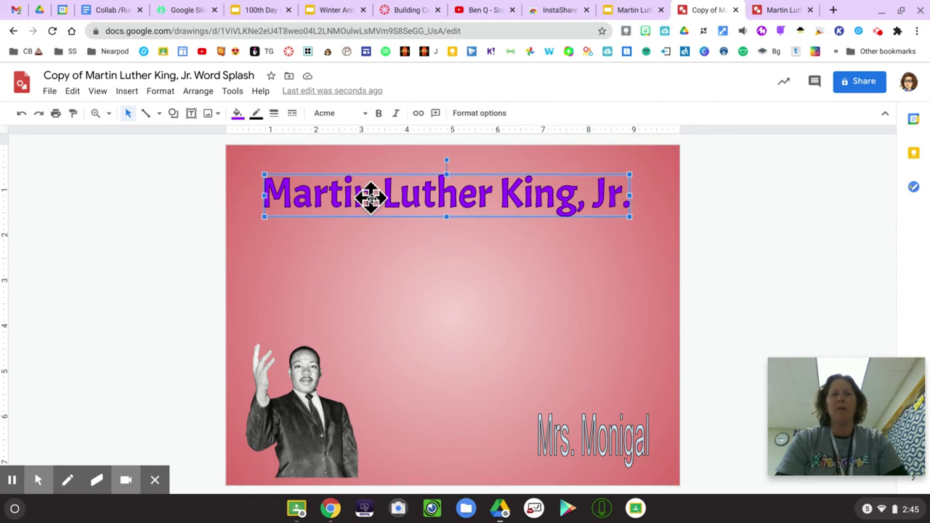
Step: Paint the title's purple outlined style onto the name text and delete the old MLK photo
click(73, 114)
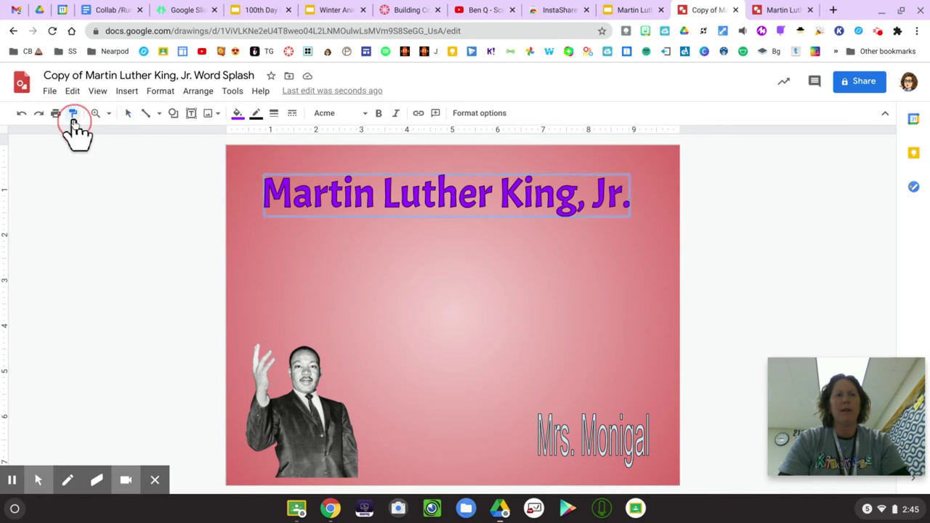
click(570, 444)
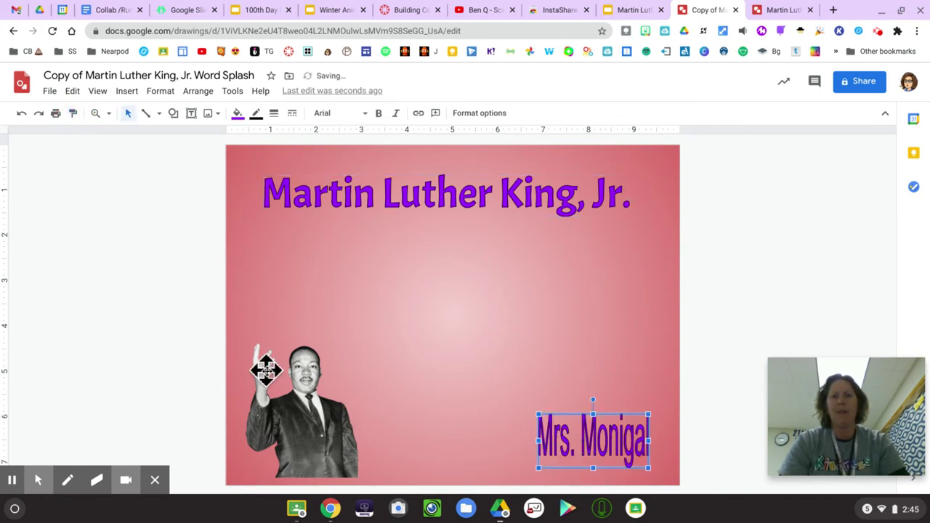
click(322, 423)
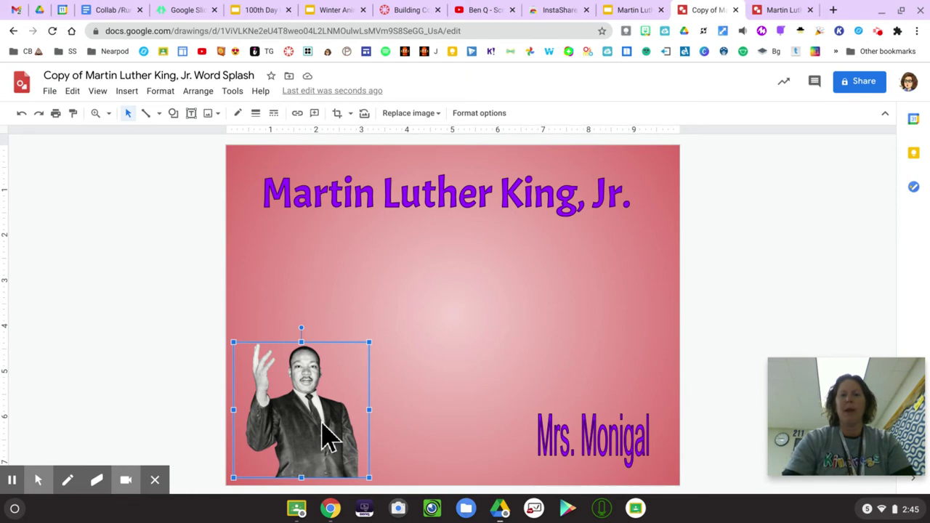
key(BackSpace)
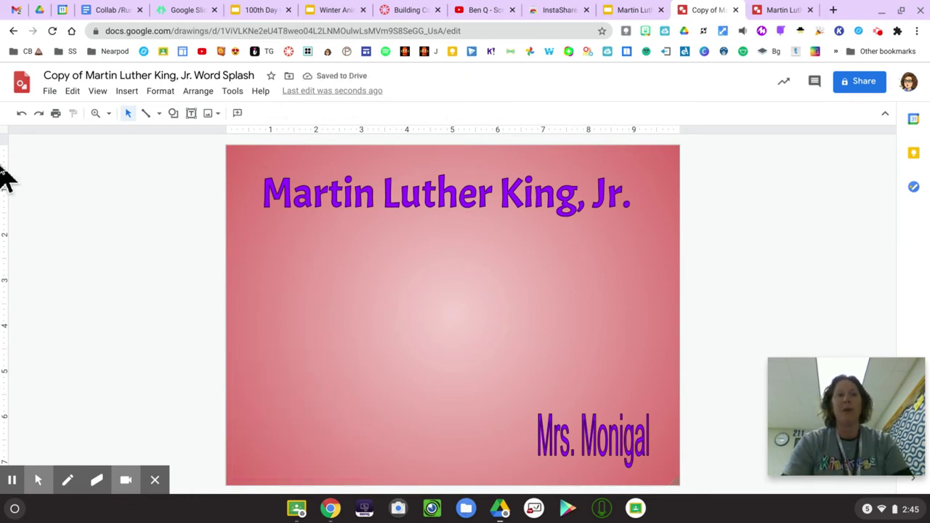
Step: Insert a web-search photo of MLK at a podium and shrink it into the lower-left corner
click(216, 115)
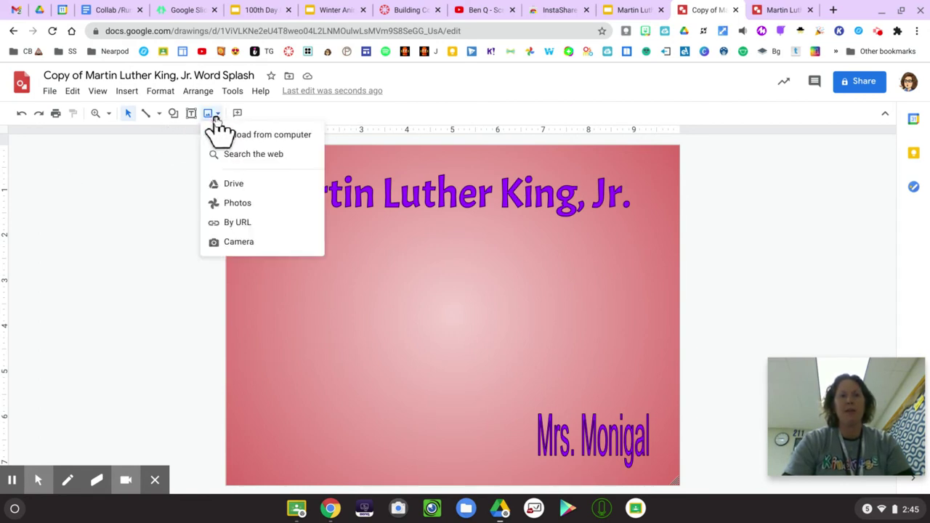
click(258, 155)
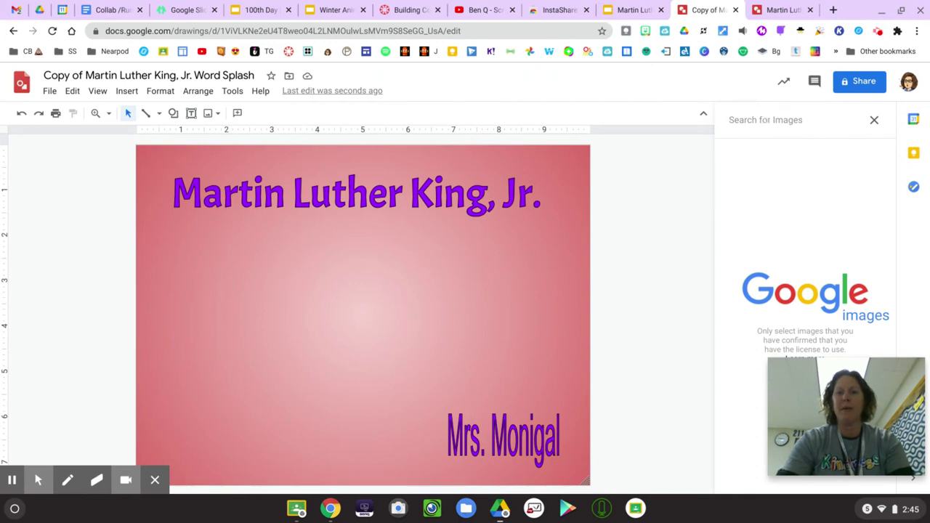
text(martin)
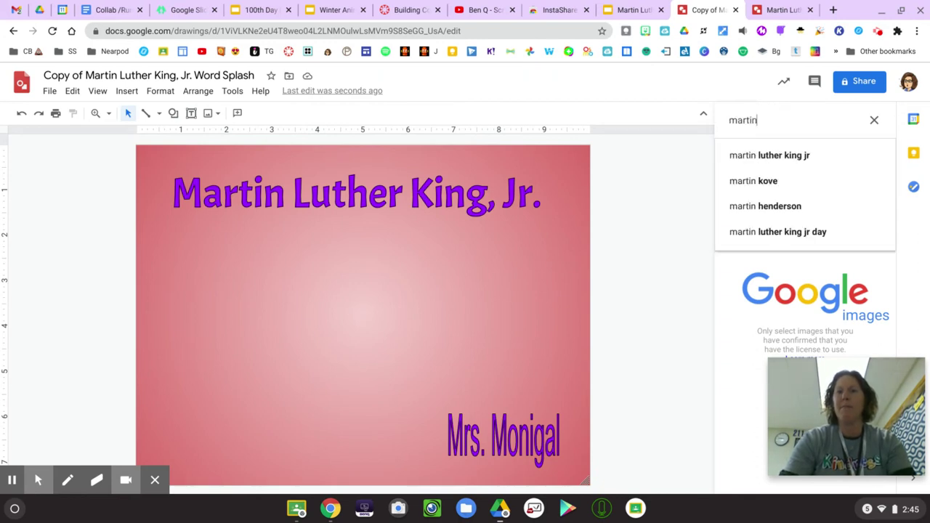
click(792, 157)
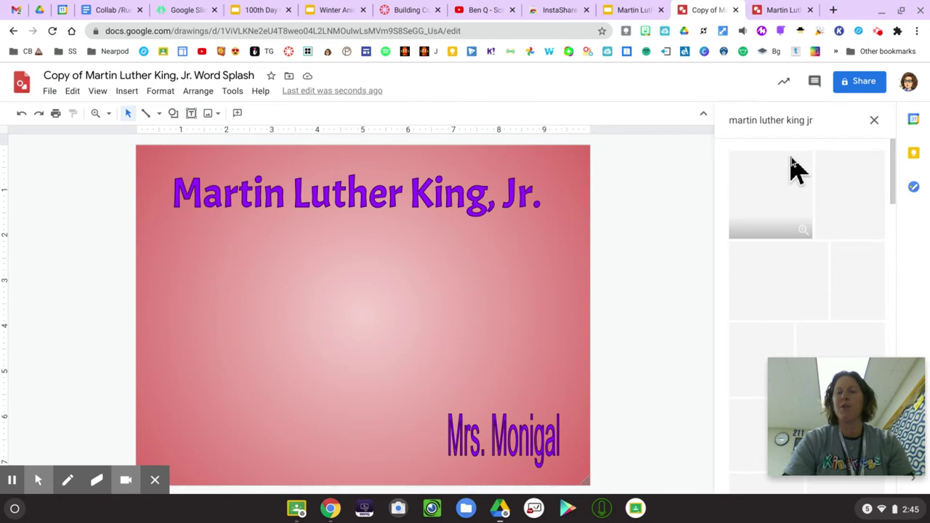
mouse_move(820, 415)
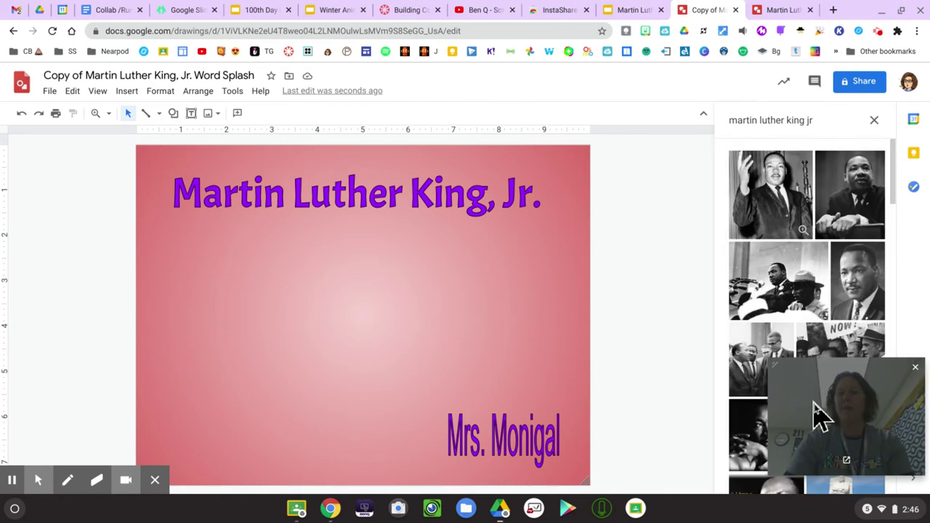
drag(820, 415, 95, 359)
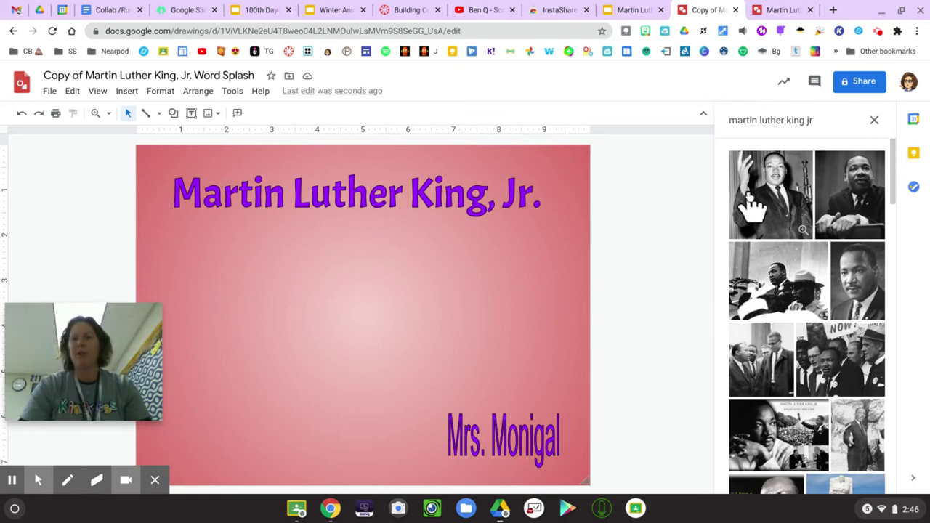
click(852, 203)
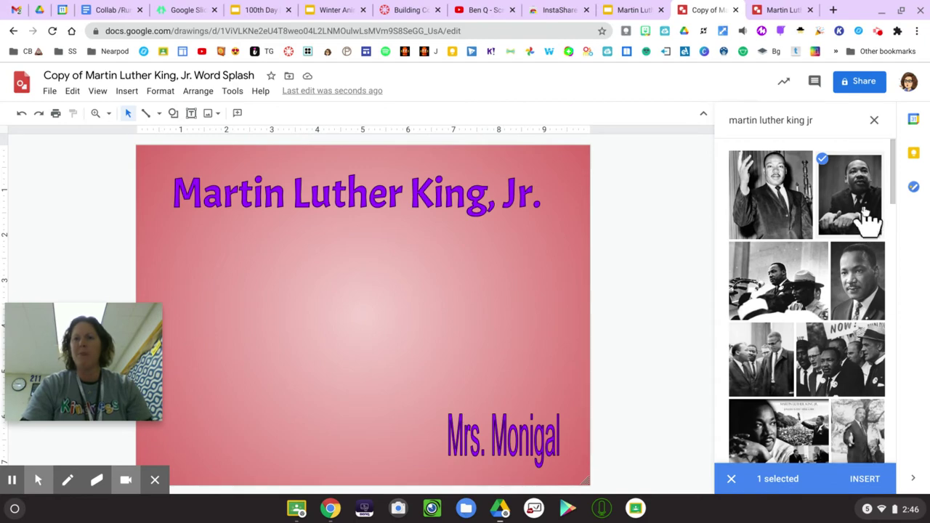
click(868, 481)
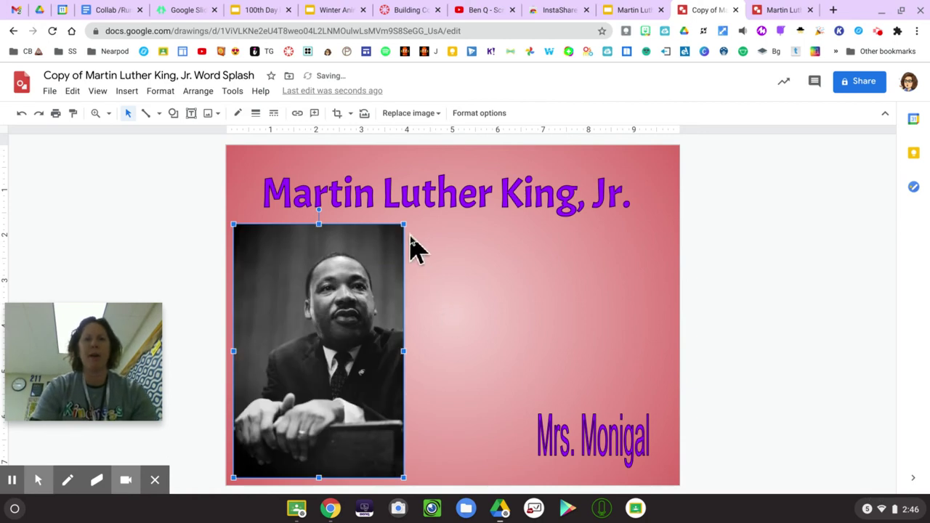
click(402, 226)
drag(346, 300, 347, 303)
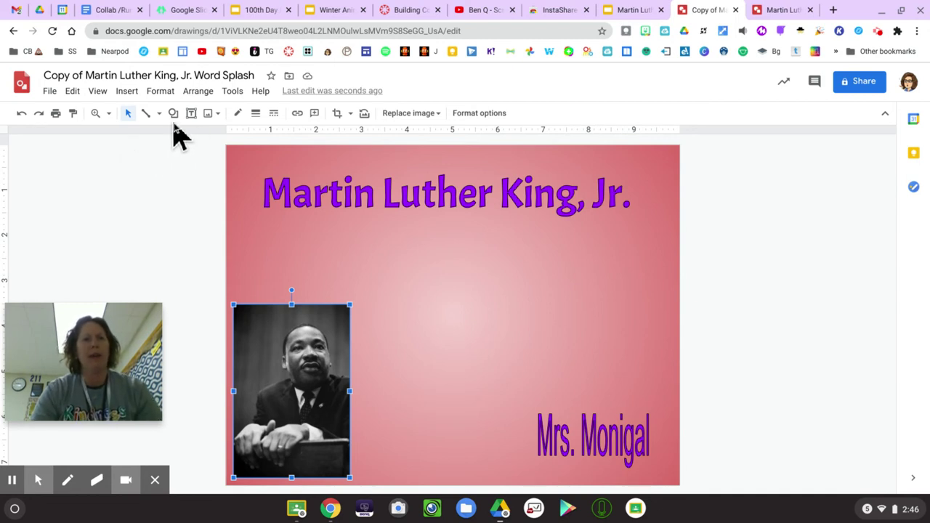
Step: Add 'Brave' word art and move it to the right just below the title
click(132, 92)
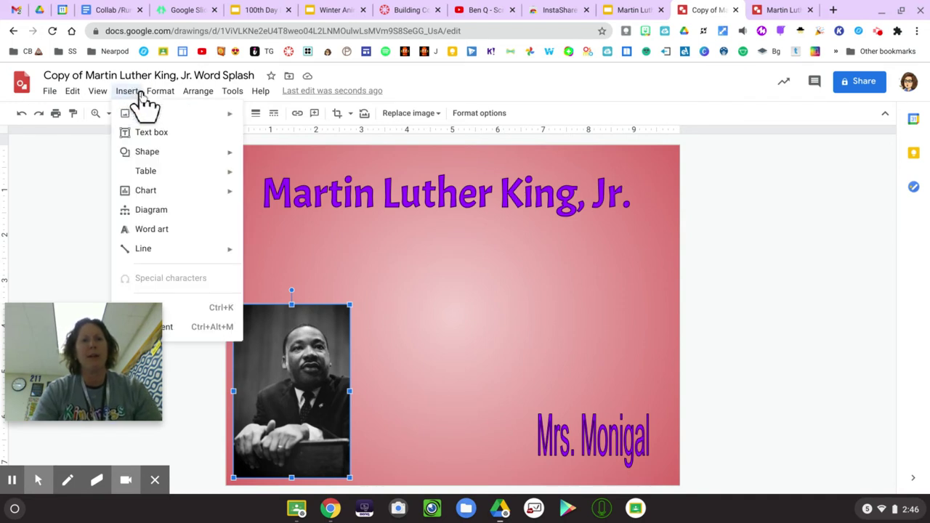
click(145, 231)
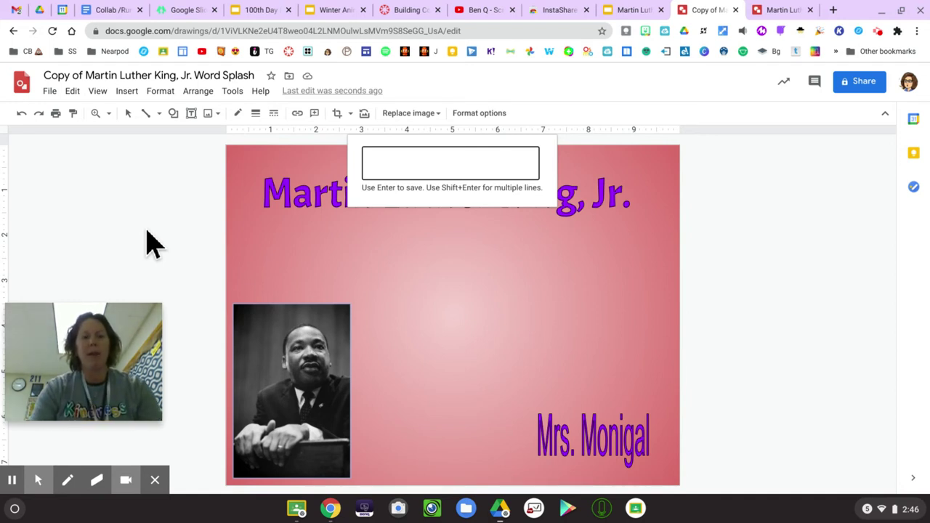
text(Brave)
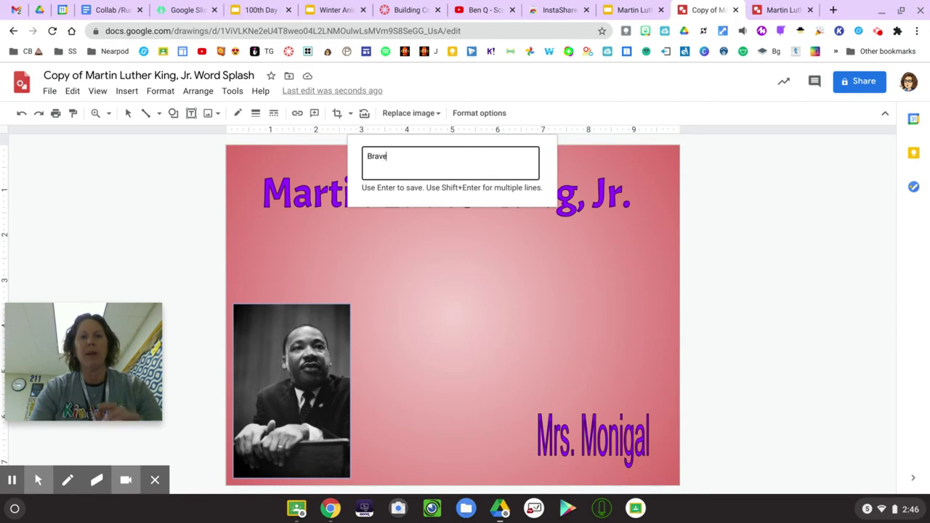
key(Return)
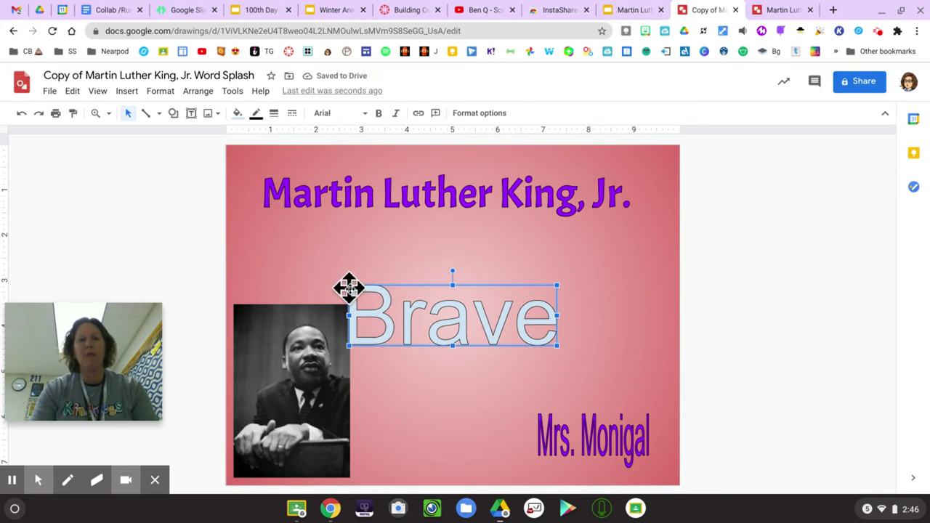
drag(349, 288, 549, 279)
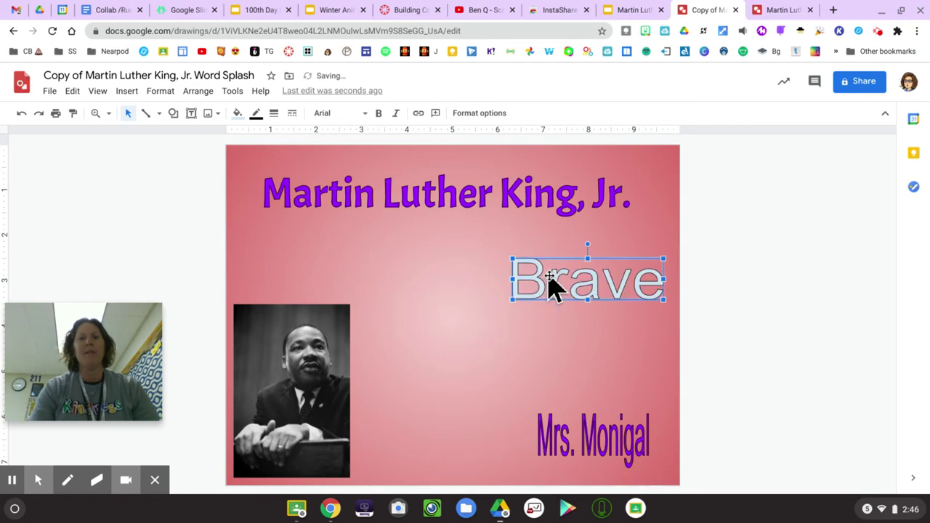
click(128, 91)
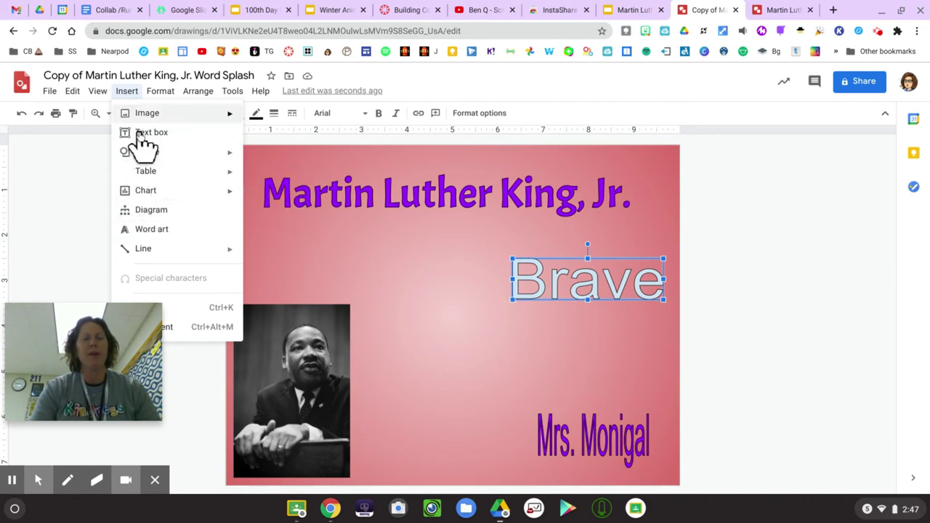
Step: Draw a speech bubble callout beside the MLK photo, resize it, and start its 'I have a Dream!' text
mouse_move(145, 152)
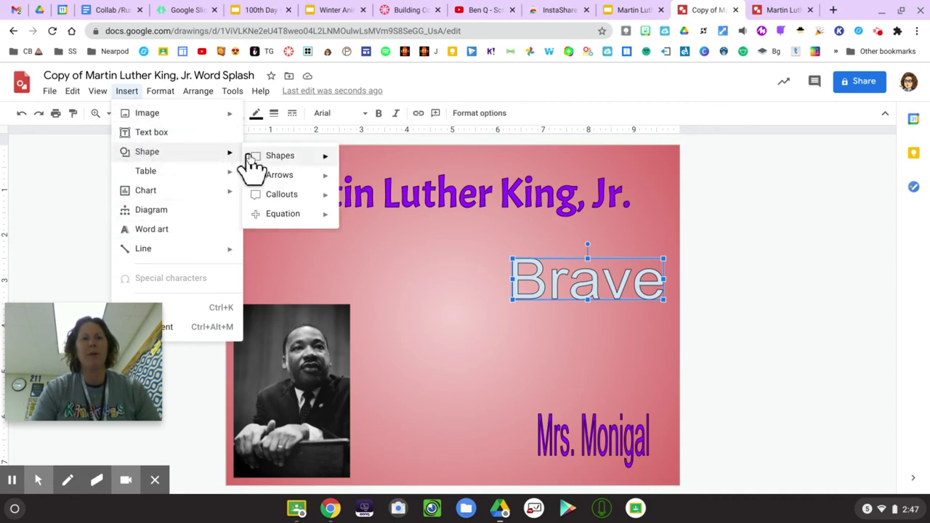
mouse_move(280, 157)
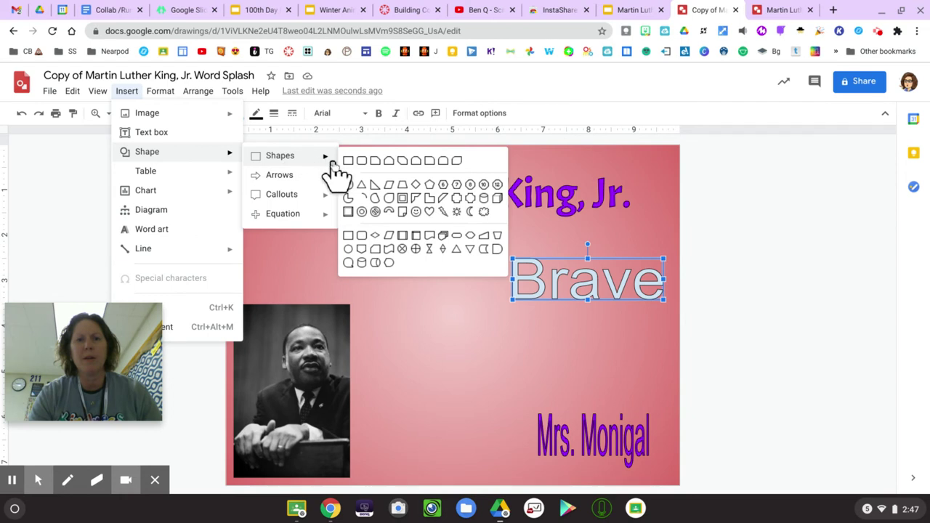
click(348, 262)
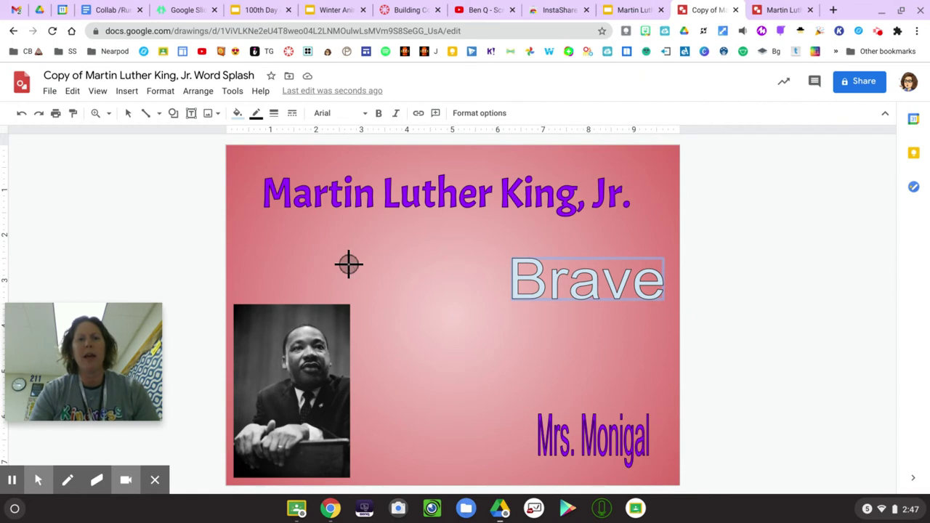
click(349, 264)
drag(349, 263, 453, 336)
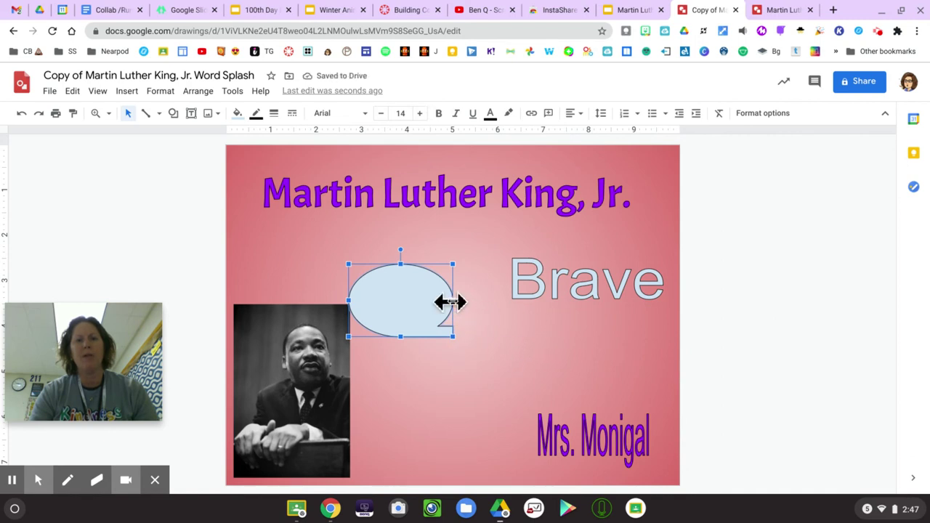
drag(349, 300, 399, 296)
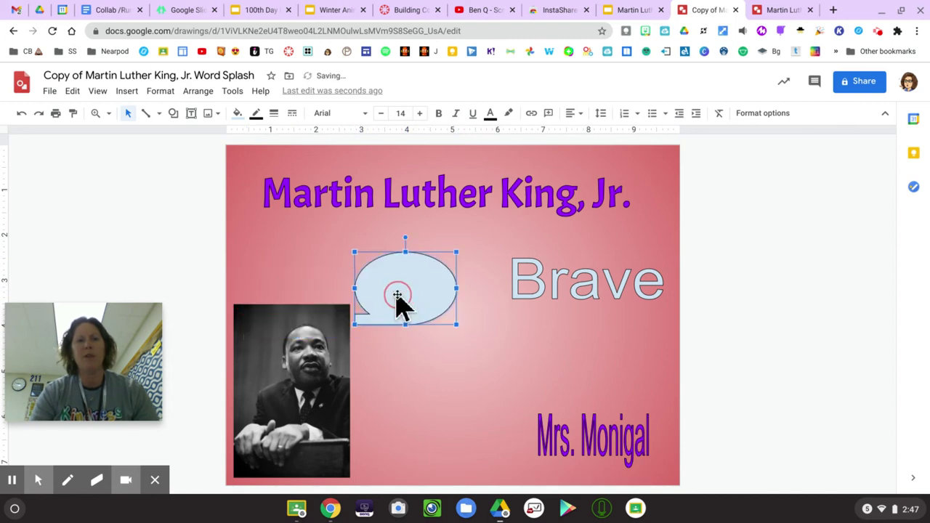
click(398, 295)
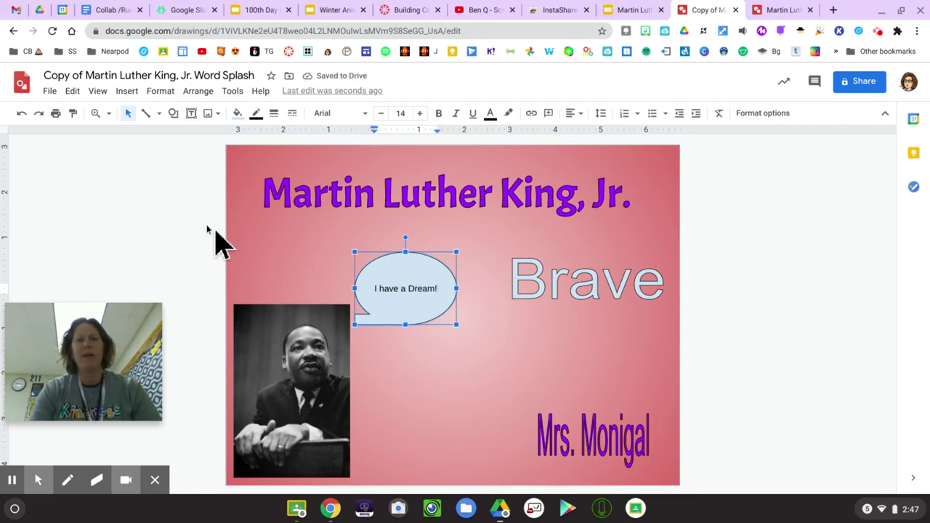
Step: Deselect the finished speech bubble and pick the Text box tool
click(164, 210)
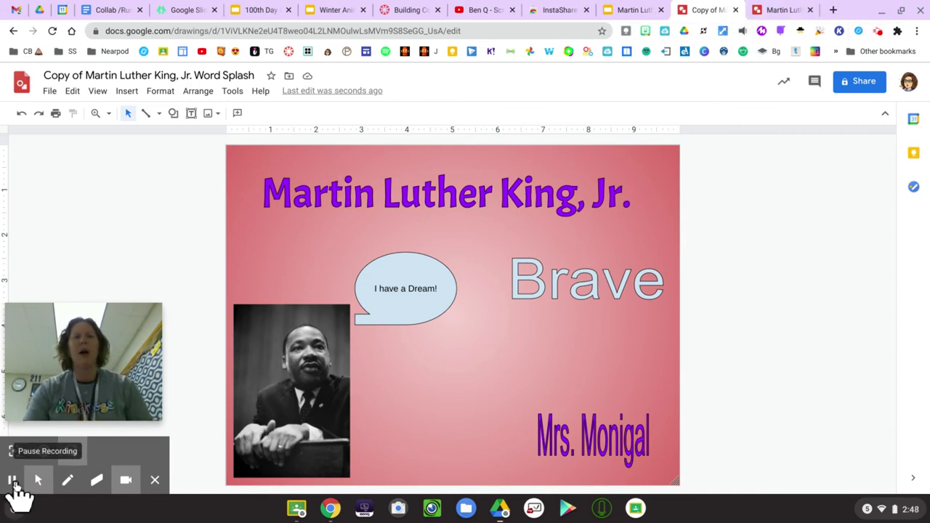
click(191, 114)
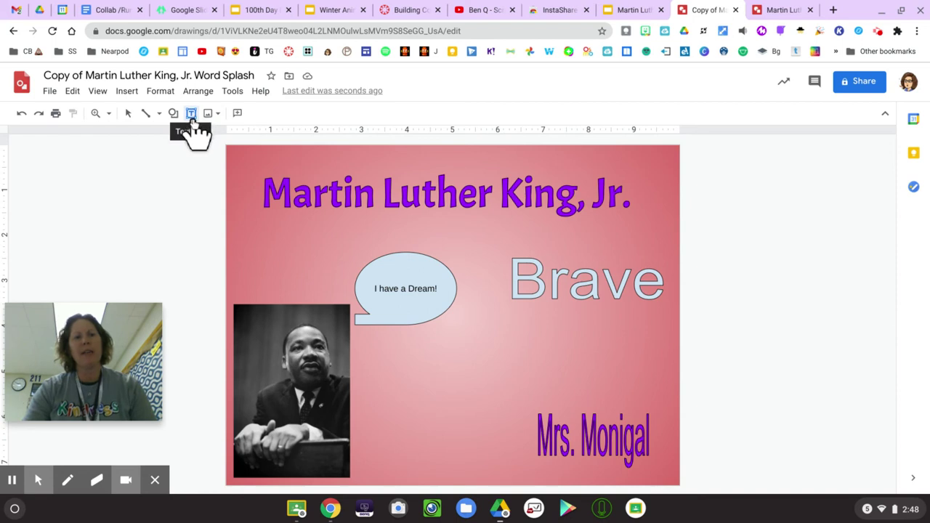
Step: Draw a text box below the speech bubble reading 'He gave a speech in Washington DC.'
drag(375, 365, 558, 399)
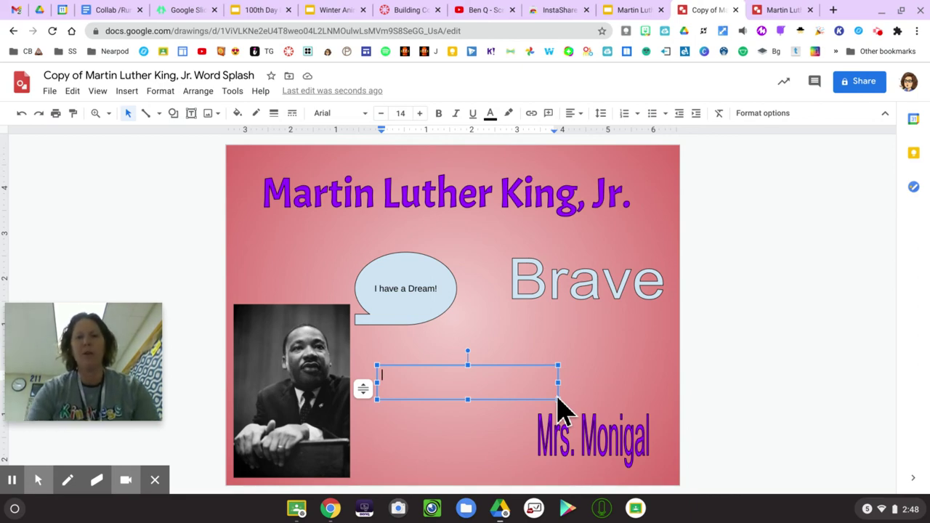
text(He s)
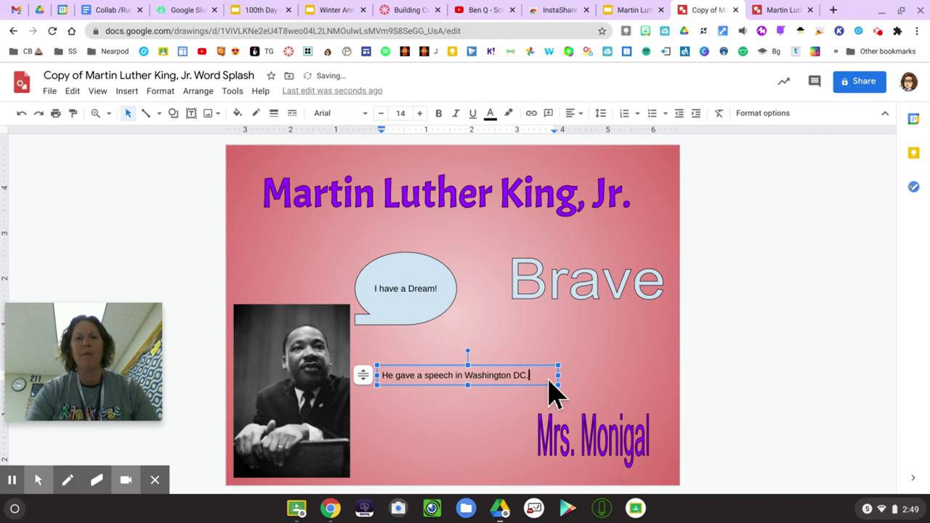
click(211, 115)
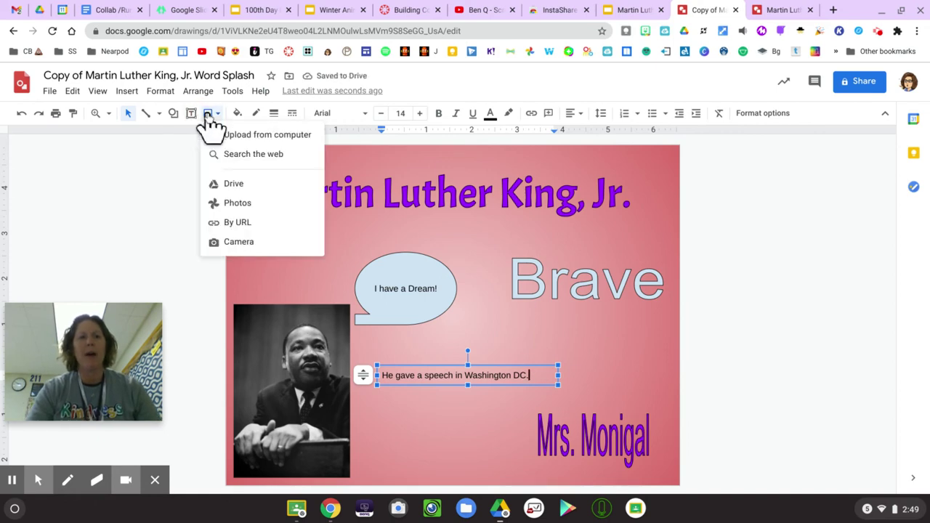
Step: Open the web image search panel and close it again, twice
click(234, 155)
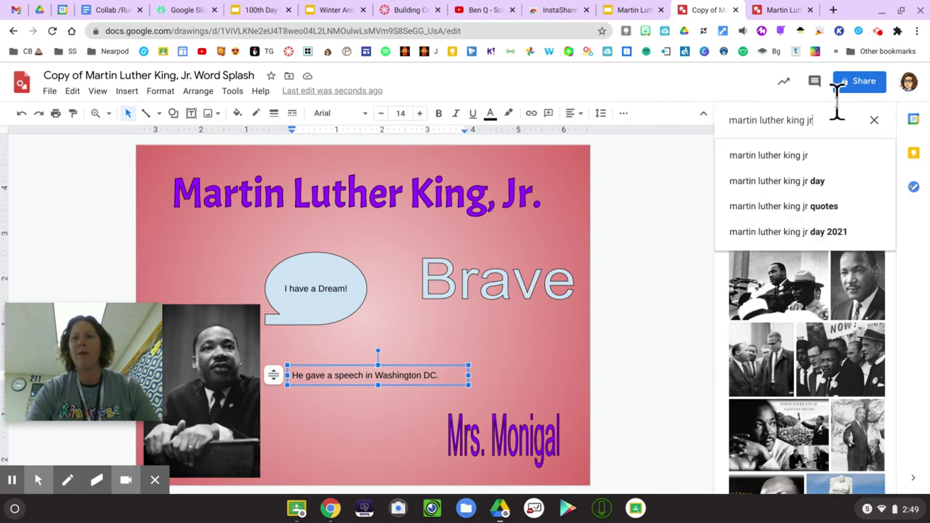
click(876, 122)
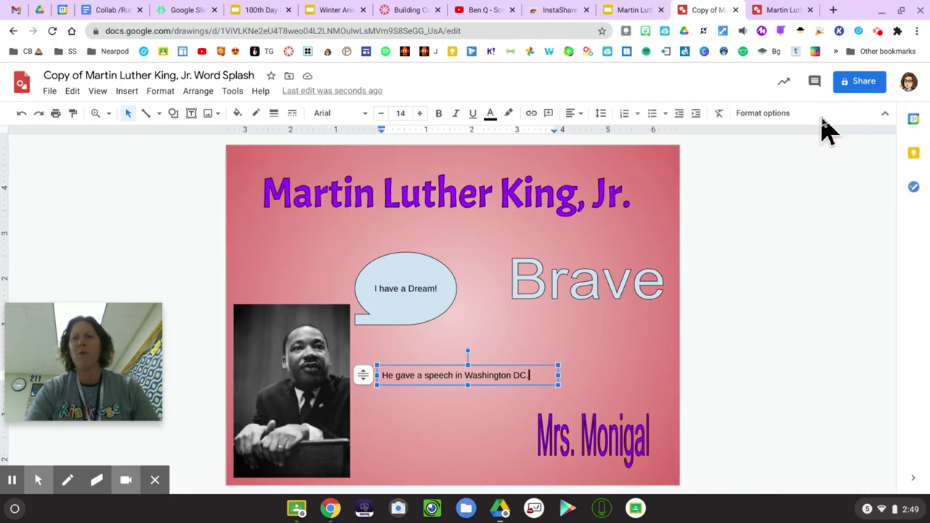
click(218, 116)
click(228, 155)
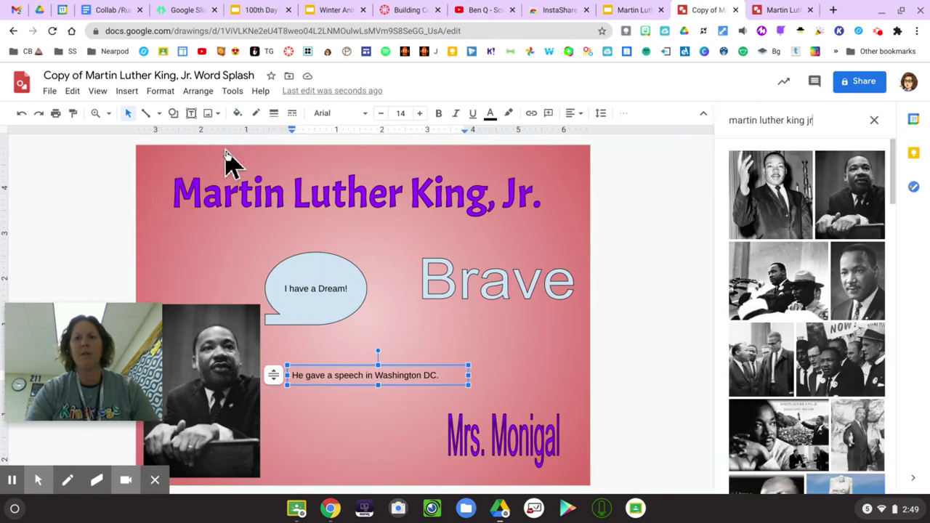
click(877, 122)
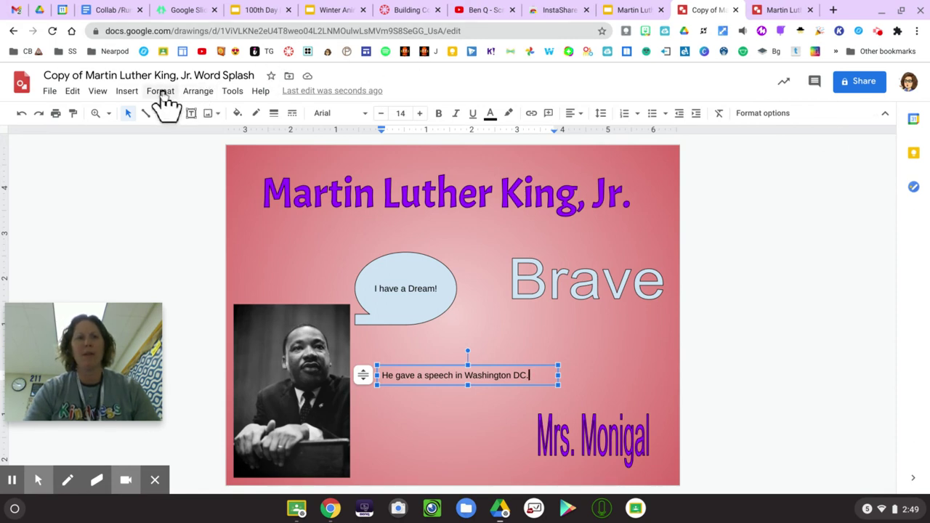
Step: Replace the old MLK query with 'washington dc', search the web, and select the second photo
click(213, 118)
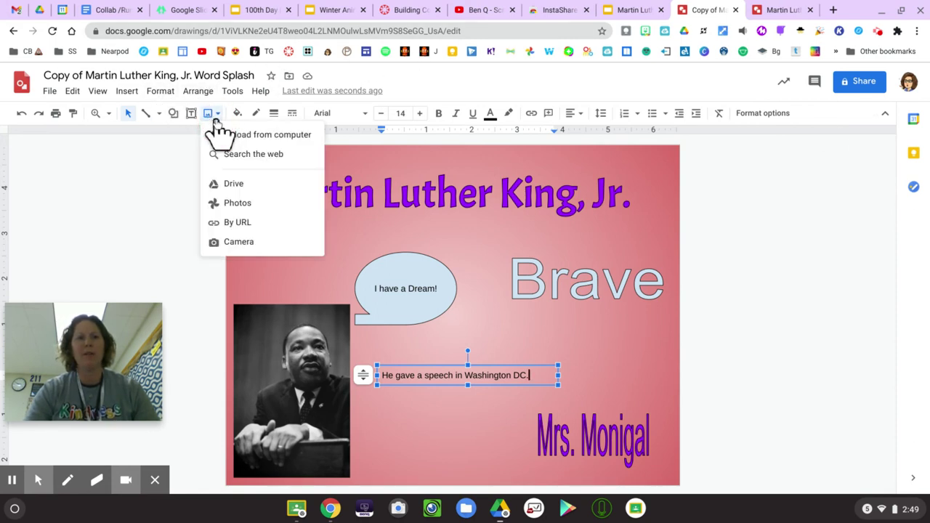
click(232, 156)
click(802, 120)
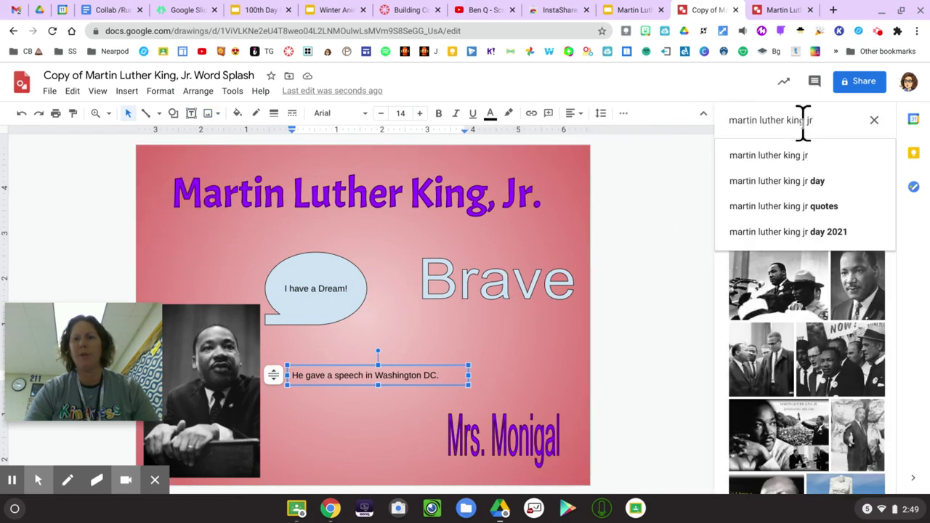
text(martin luther kin)
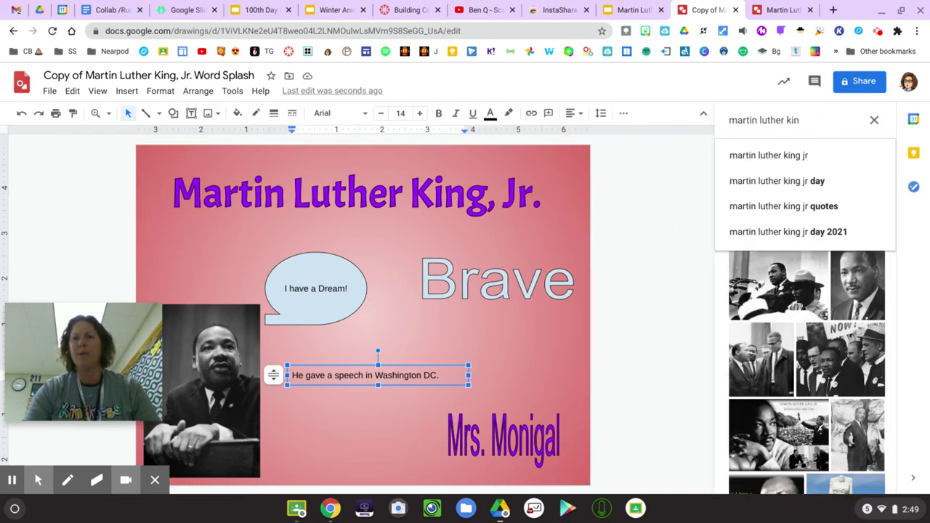
key(BackSpace)
key(BackSpace)
key(BackSpace)
key(BackSpace)
key(BackSpace)
key(BackSpace)
key(BackSpace)
key(BackSpace)
key(BackSpace)
key(BackSpace)
key(BackSpace)
key(BackSpace)
key(BackSpace)
key(BackSpace)
key(BackSpace)
key(BackSpace)
key(BackSpace)
text(w)
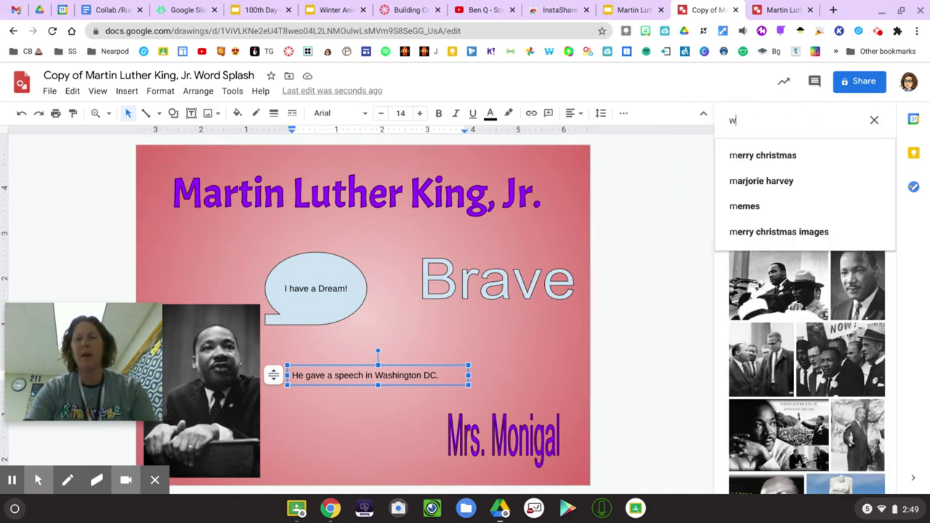
text(ashington dc)
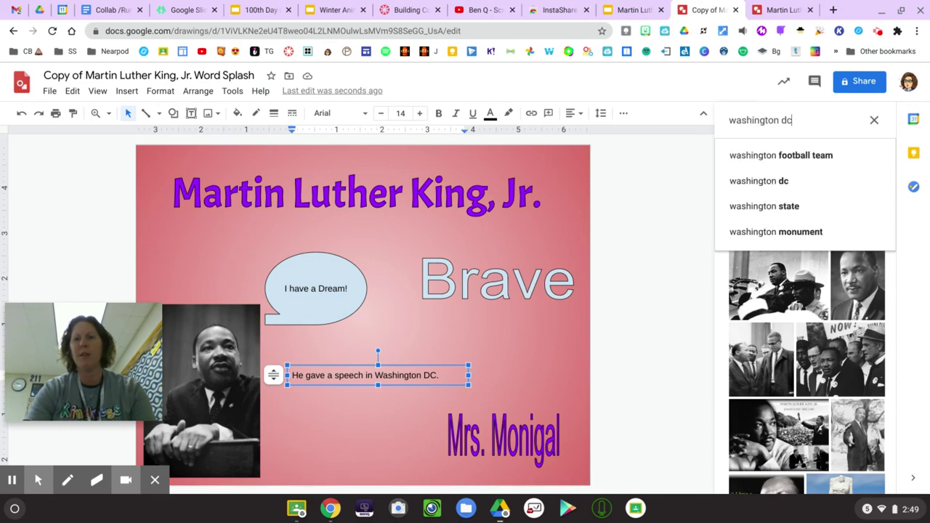
key(Return)
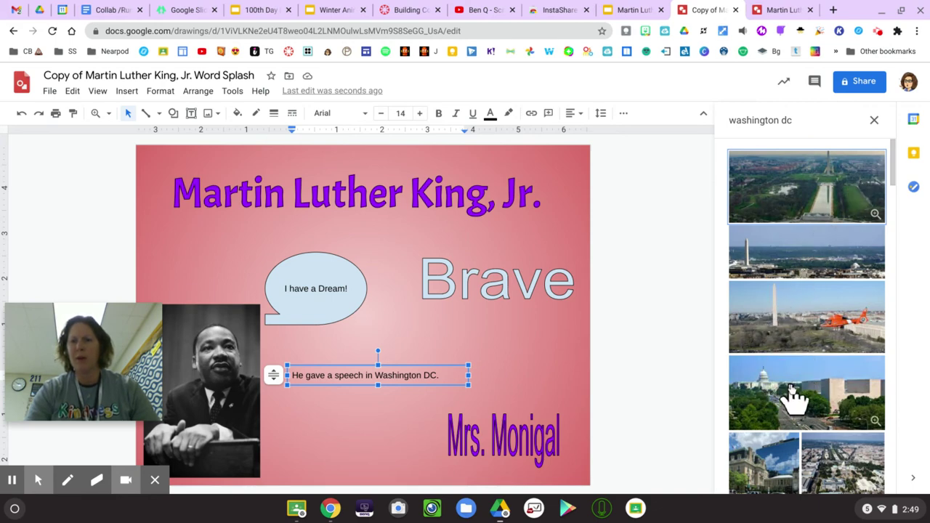
click(781, 241)
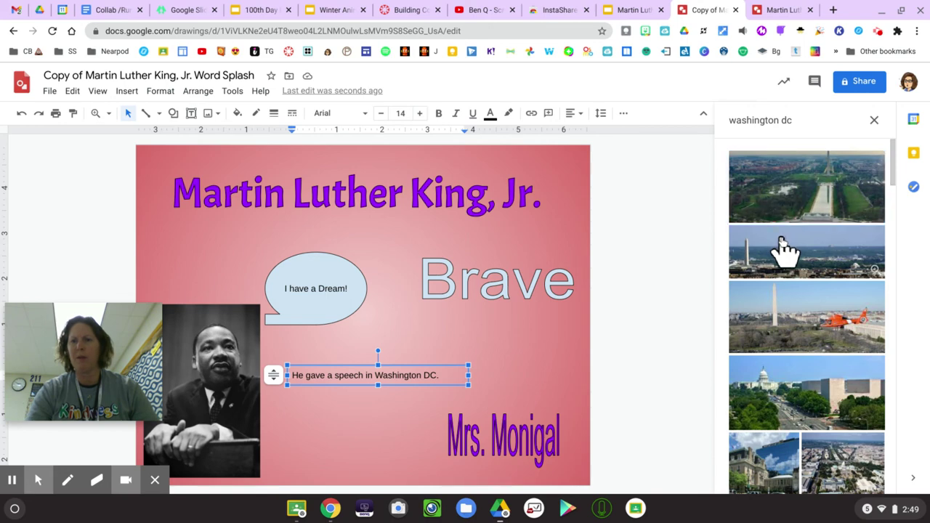
Step: Insert the aerial DC photo, shrink it into the lower right, and move the caption above it
click(878, 478)
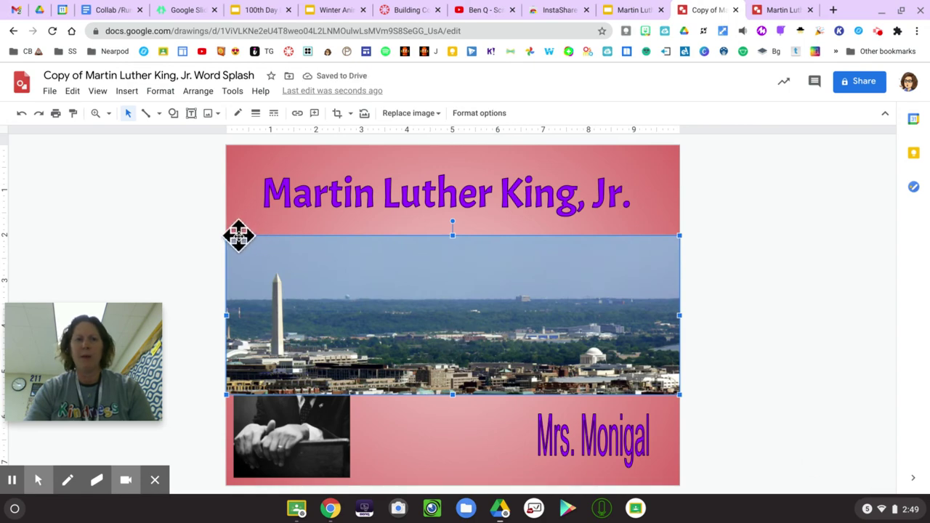
drag(227, 236, 498, 331)
click(457, 372)
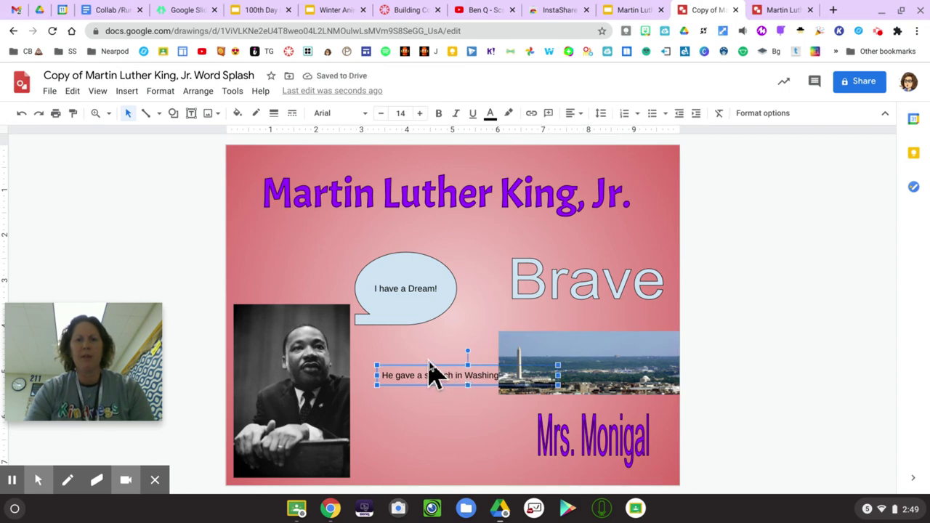
drag(407, 361, 529, 320)
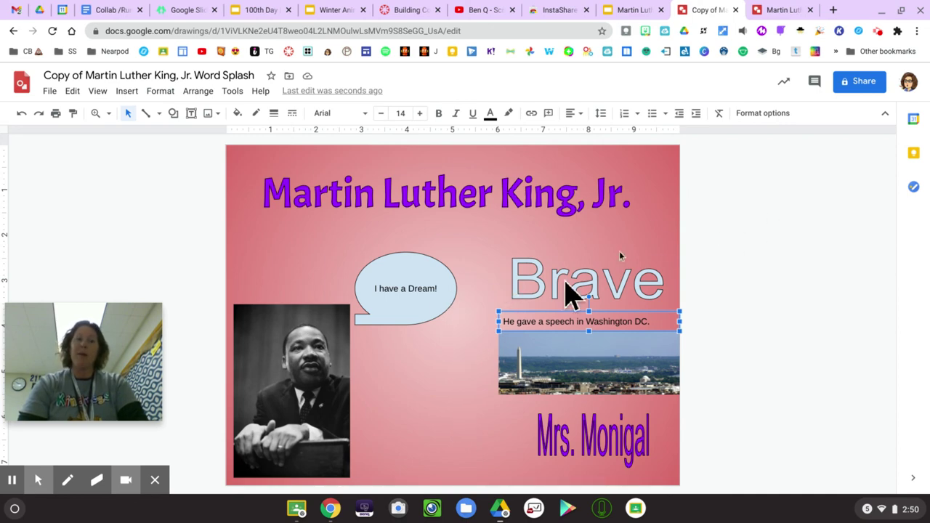
Step: Share the drawing as Editor with the teacher's school account, entered by name, and send the invitation
click(858, 86)
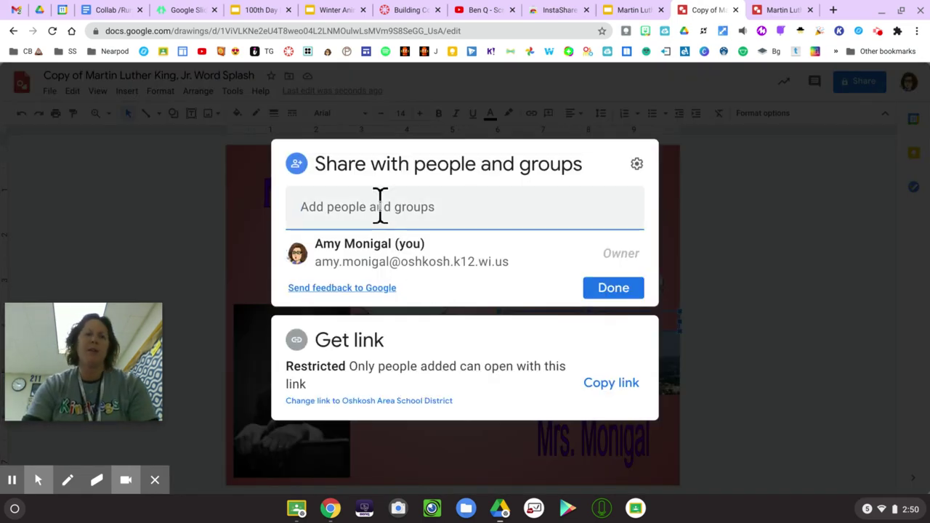
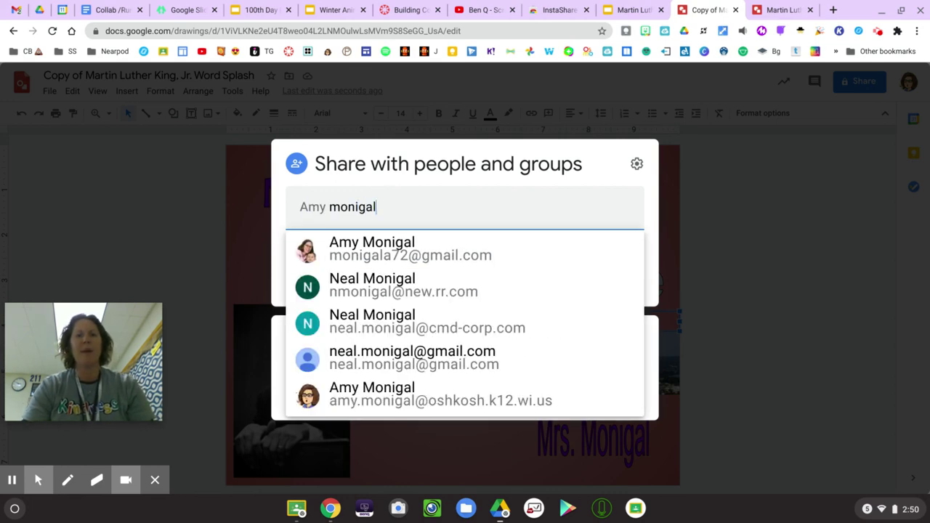
click(340, 394)
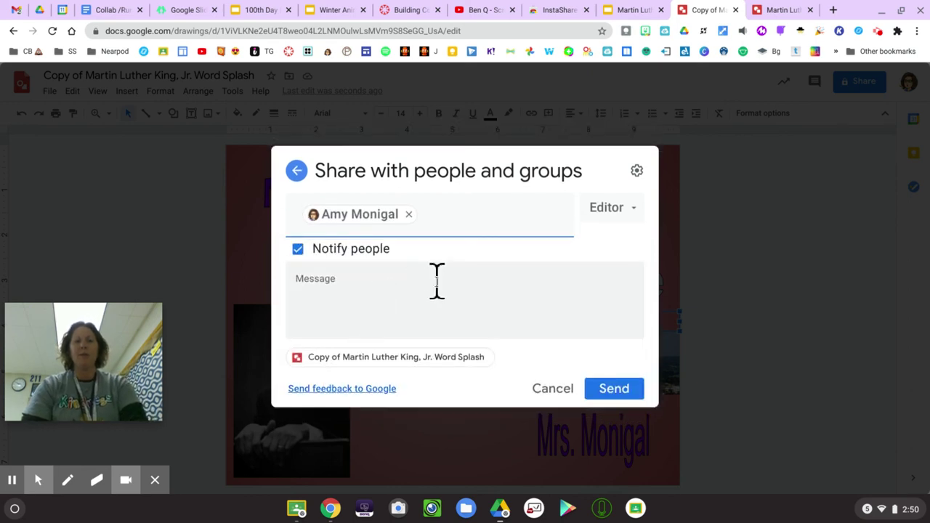
click(615, 391)
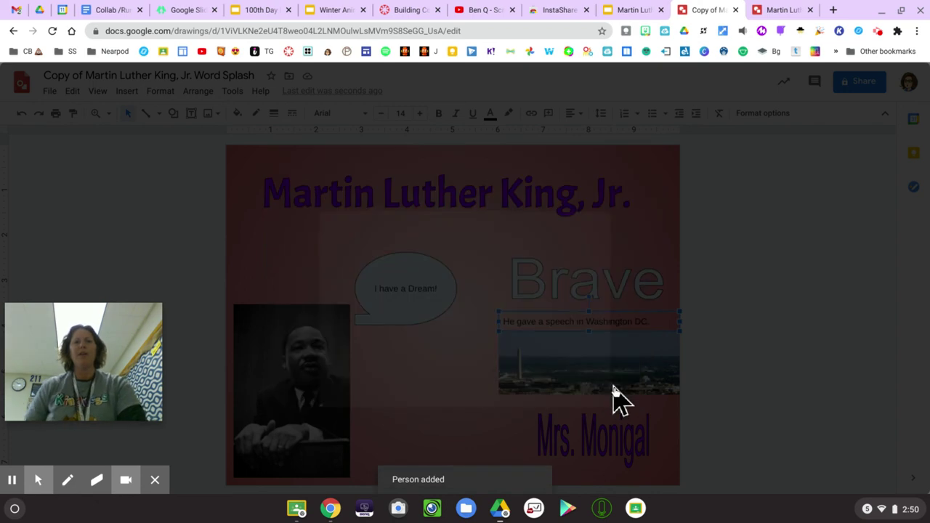